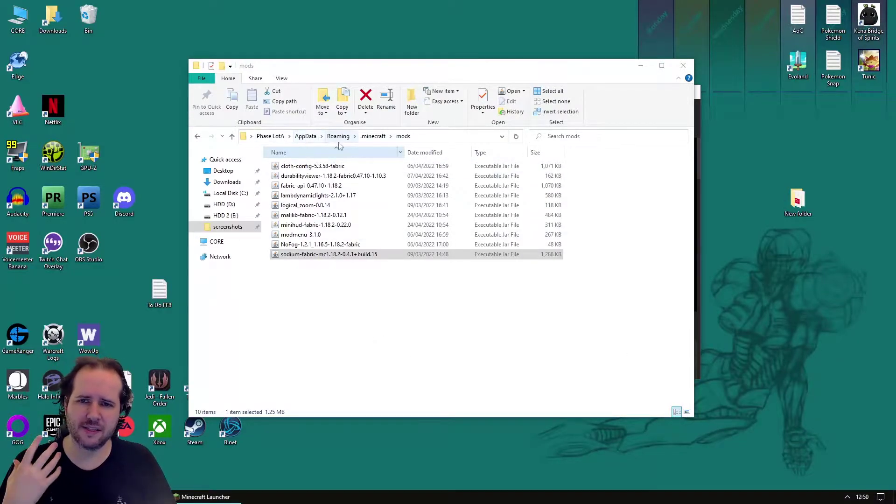
# - Look through the screenshots folder in .minecraft, then return to the mods folder and select the sodium-fabric-mc1.18.2-0.4.1+build.15 file
pyautogui.click(373, 136)
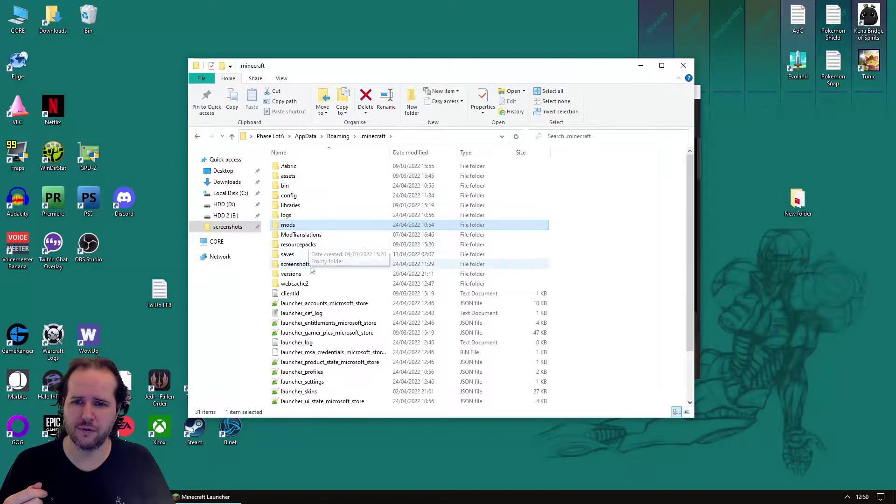
pyautogui.doubleClick(296, 264)
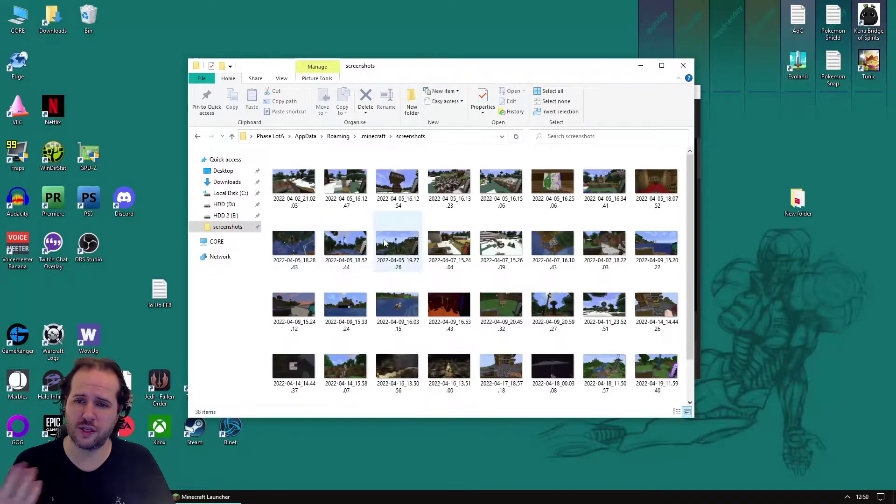
pyautogui.click(197, 136)
pyautogui.doubleClick(308, 227)
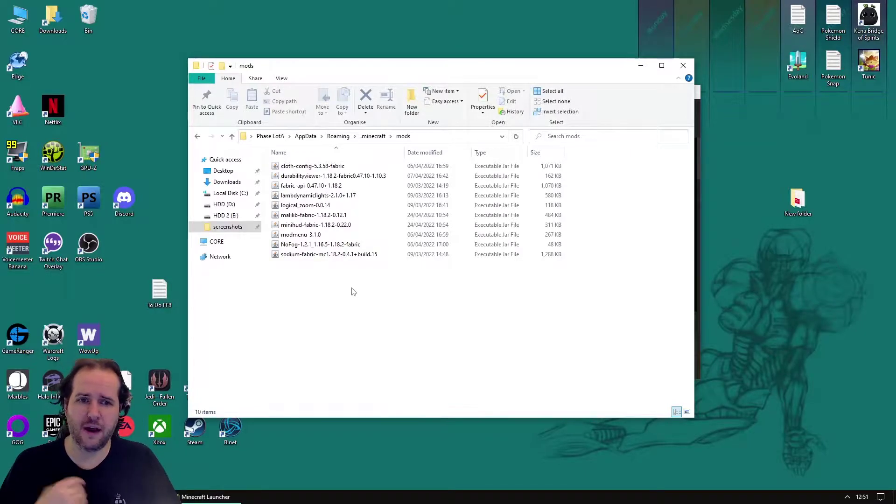
pyautogui.click(333, 258)
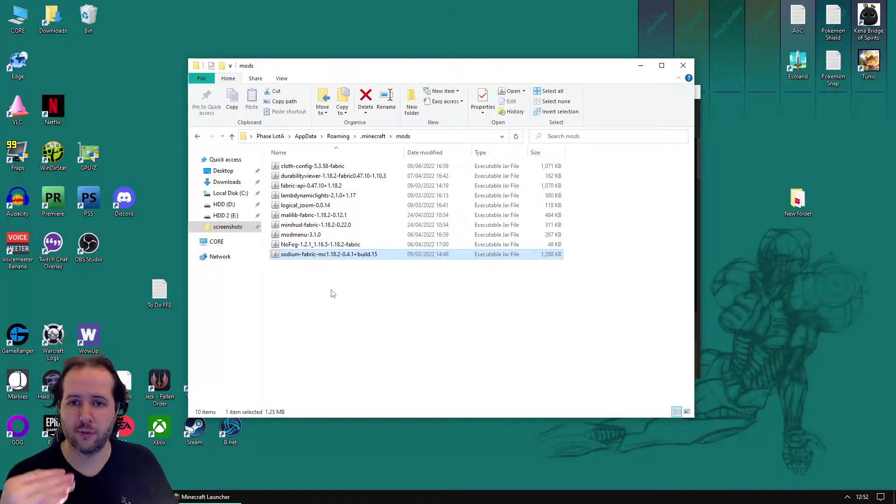
# - Switch to the Minecraft Launcher and choose the fabric-loader-1.18.2 installation for Java Edition
pyautogui.hotkey('alt', 'Tab')
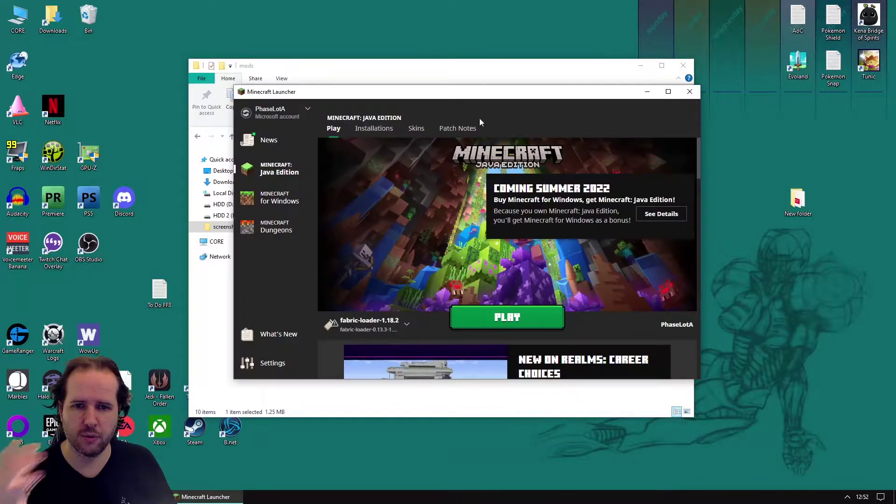
pyautogui.click(407, 325)
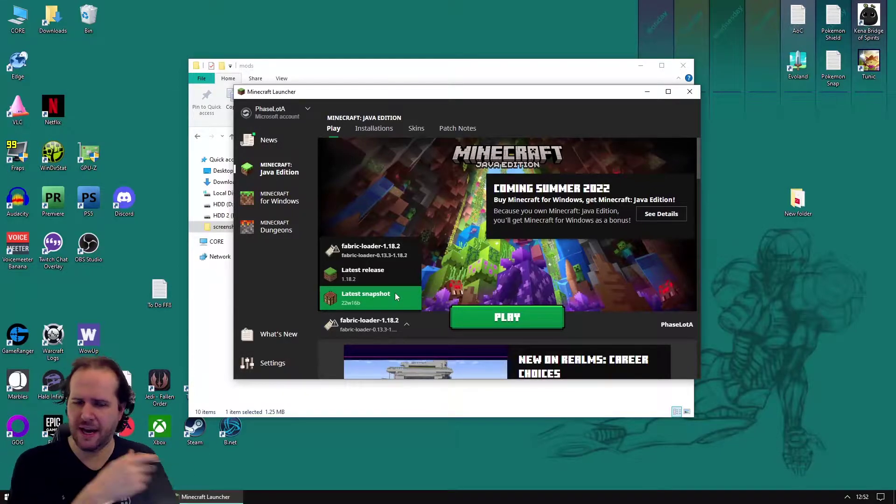
pyautogui.click(413, 255)
pyautogui.click(394, 324)
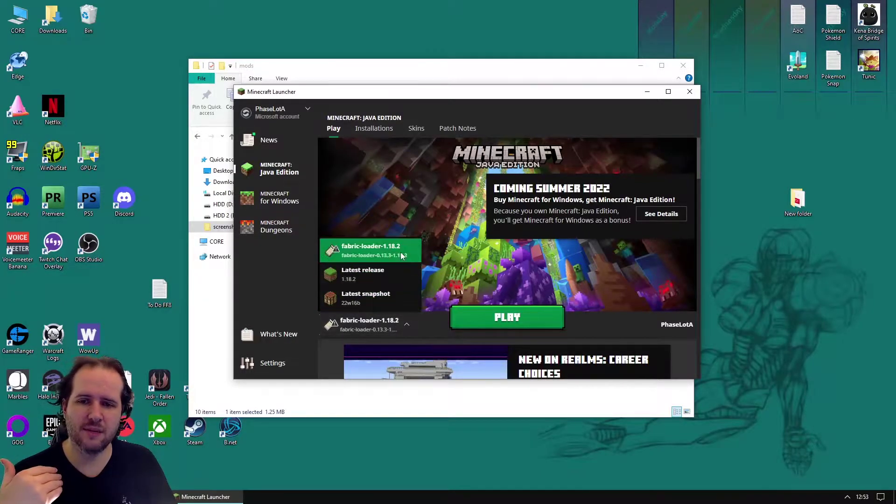
pyautogui.click(428, 330)
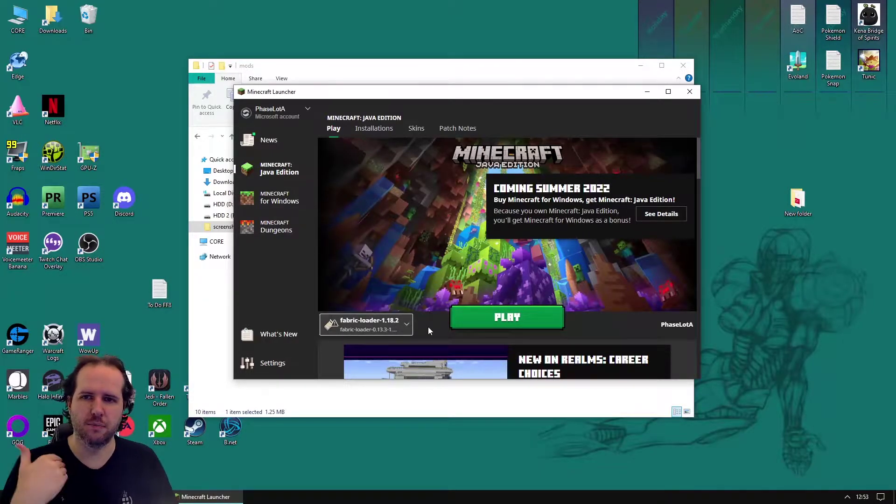
# - Add fabric-api-0.47.10+1.18.2 to the selection in the mods folder, and start the game from the Minecraft Launcher
pyautogui.click(450, 70)
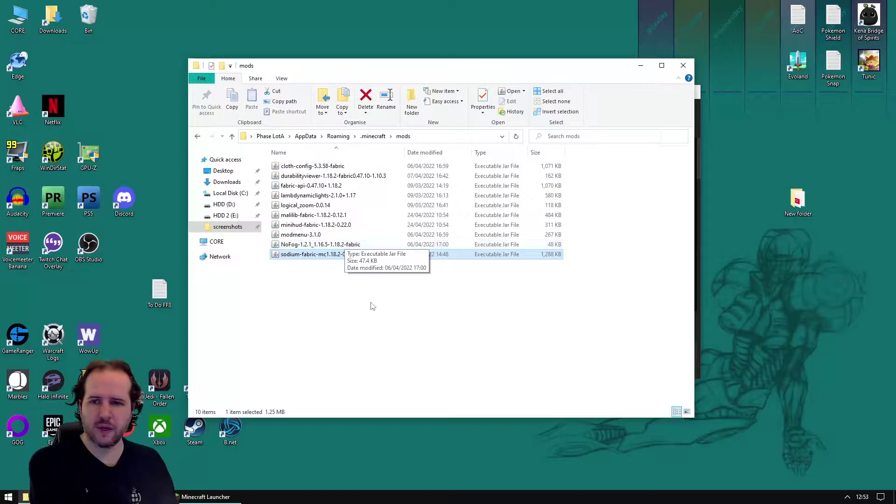
pyautogui.keyDown('ctrl'); pyautogui.click(334, 187); pyautogui.keyUp('ctrl')
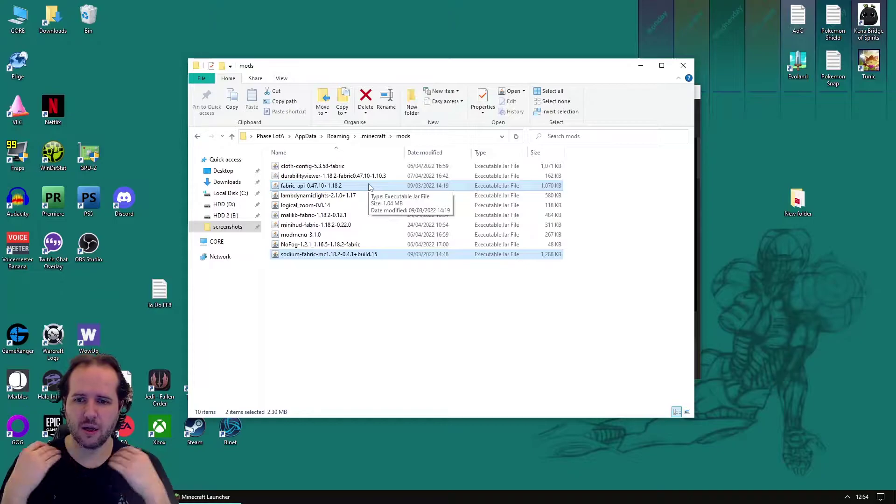
pyautogui.click(697, 111)
pyautogui.click(489, 320)
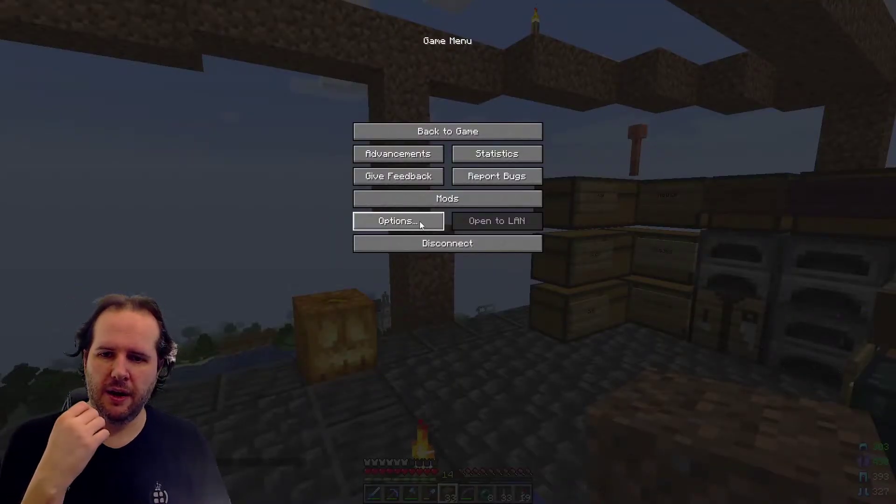
# - Examine the General, Quality, Performance and Advanced video settings, including the render distance description, and return to the game
pyautogui.click(420, 223)
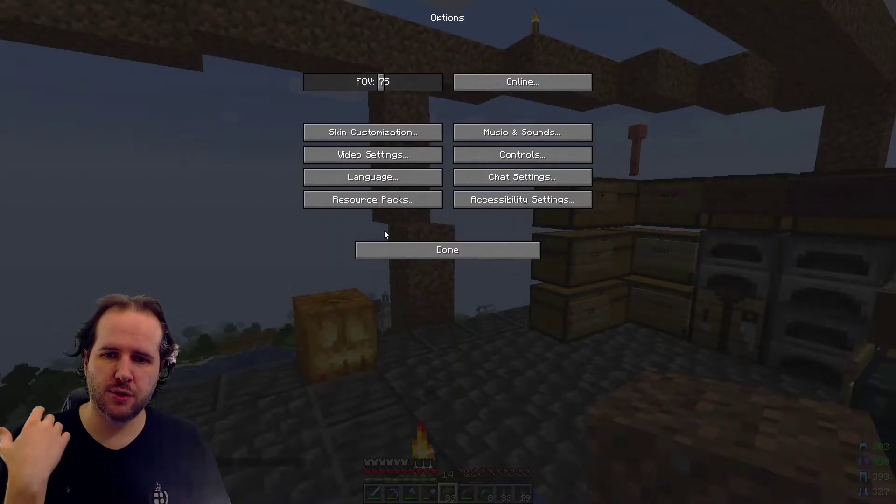
pyautogui.click(408, 155)
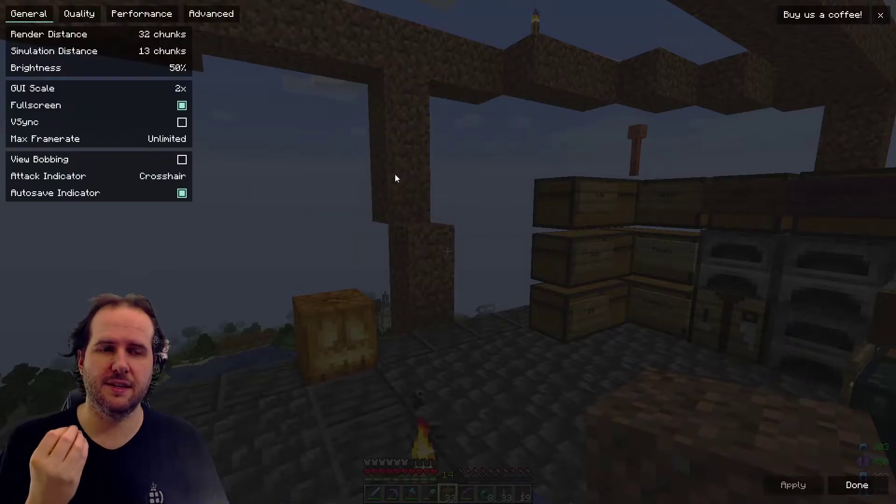
pyautogui.click(211, 14)
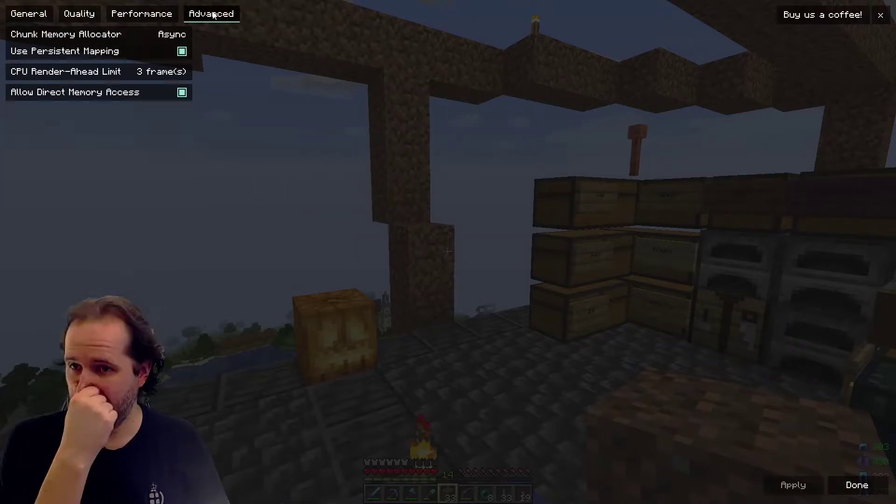
pyautogui.click(156, 17)
pyautogui.click(33, 15)
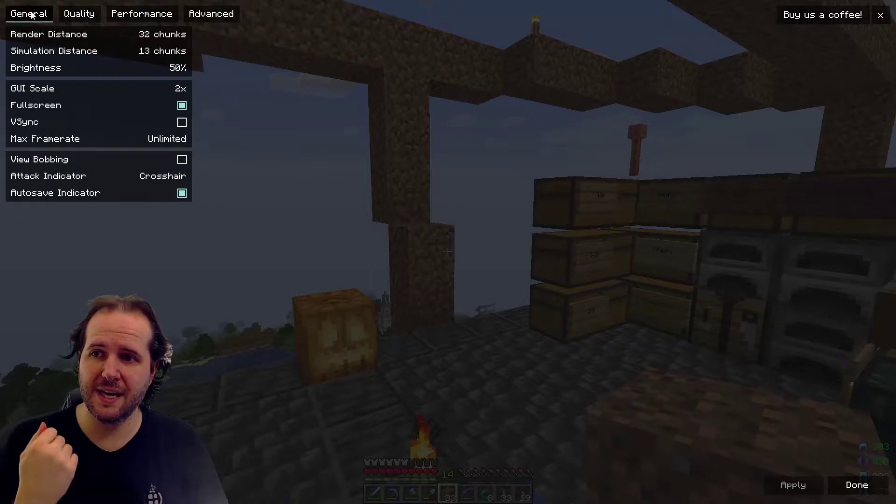
pyautogui.click(68, 17)
pyautogui.click(35, 14)
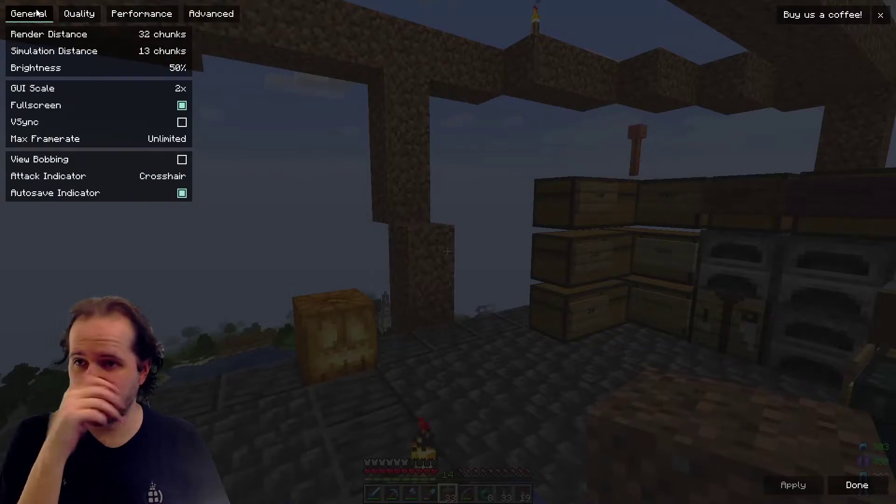
pyautogui.moveTo(175, 38)
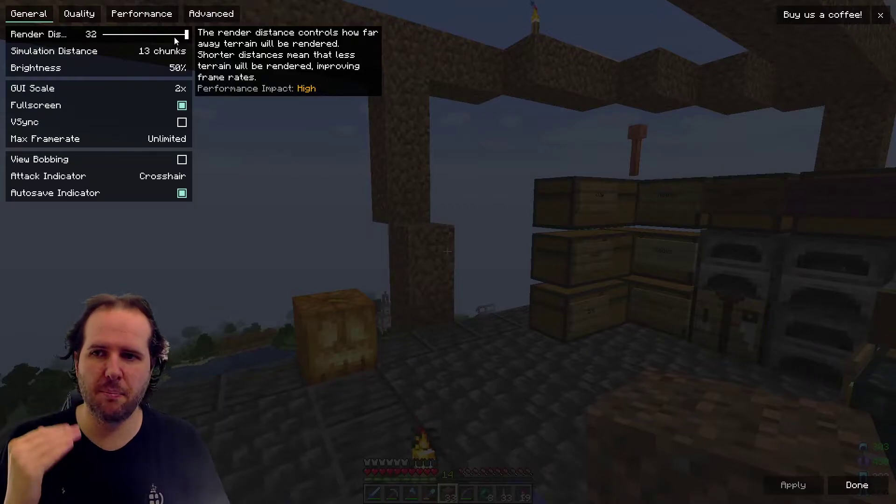
pyautogui.press('Escape')
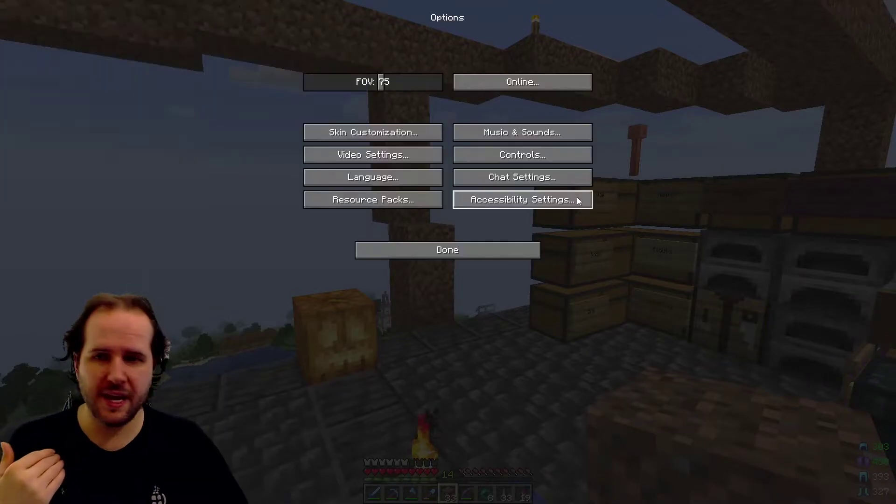
pyautogui.press('Escape')
# - Show the debug information overlay in the world and use a firework rocket while airborne
pyautogui.press('F3')
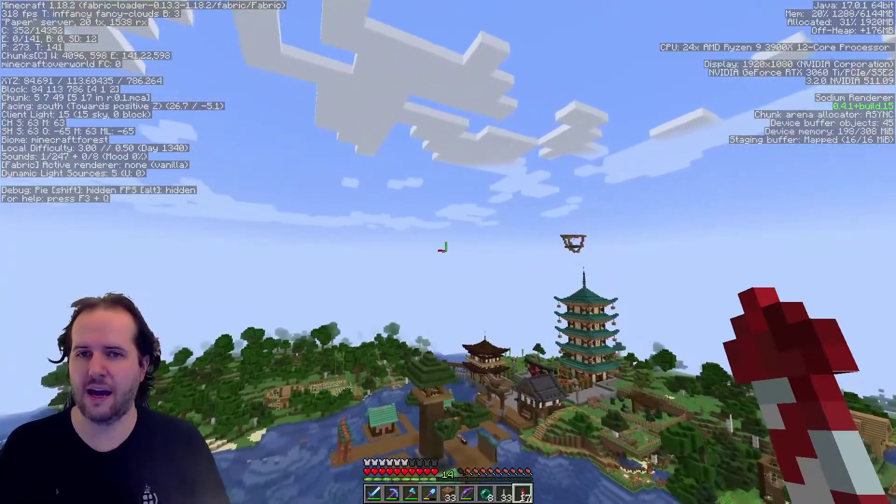
pyautogui.rightClick(443, 248)
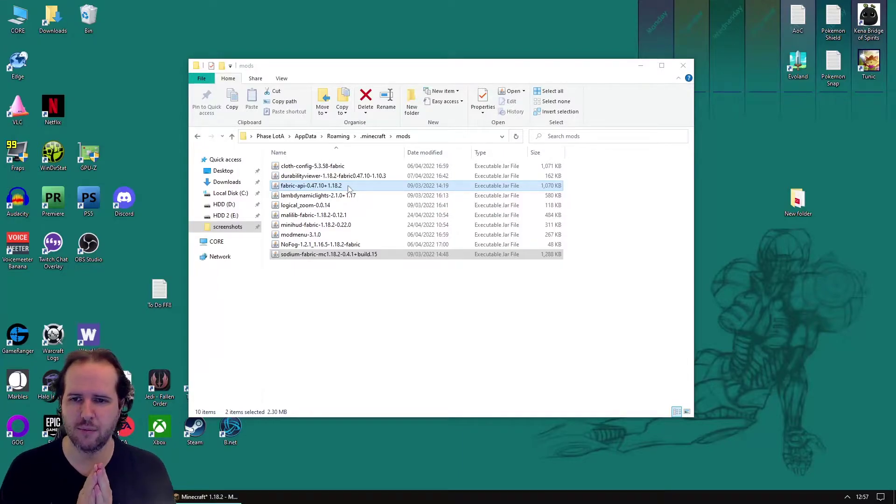
# - Select the modmenu-3.1.0 file in the mods folder, and view Giselbaers Durability Viewer's details in the game's mod list
pyautogui.click(357, 236)
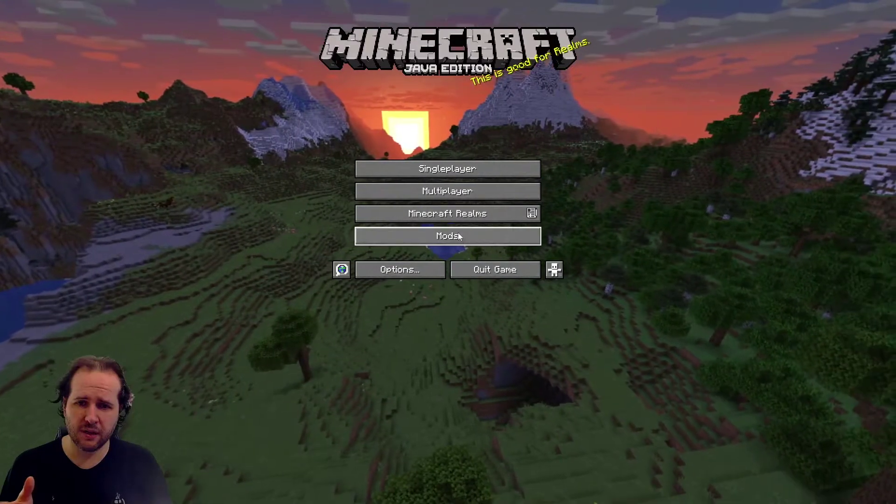
pyautogui.click(459, 236)
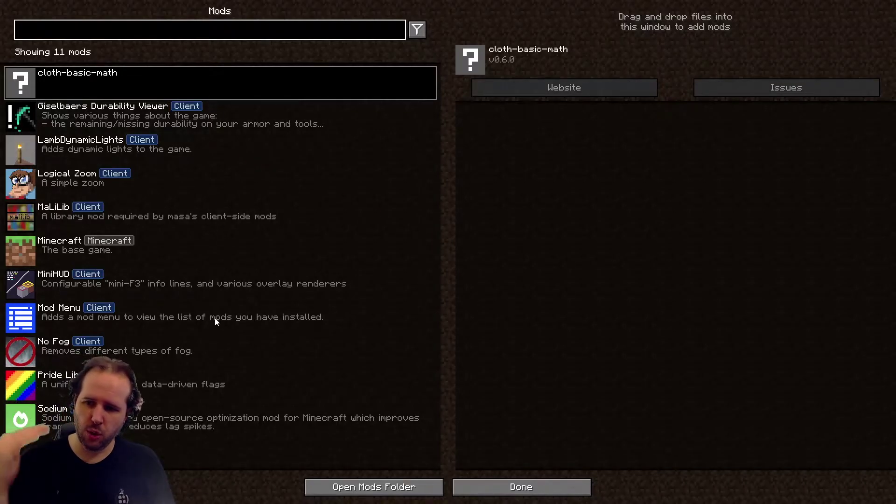
pyautogui.click(228, 122)
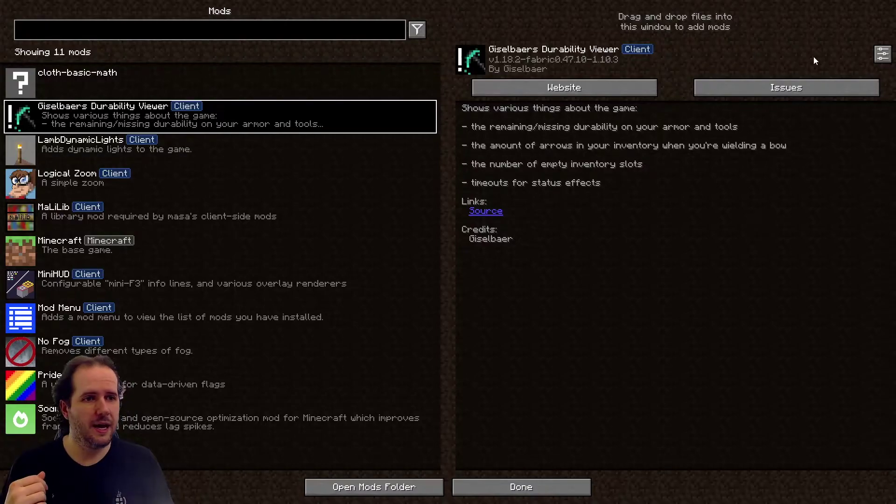
pyautogui.press('Escape')
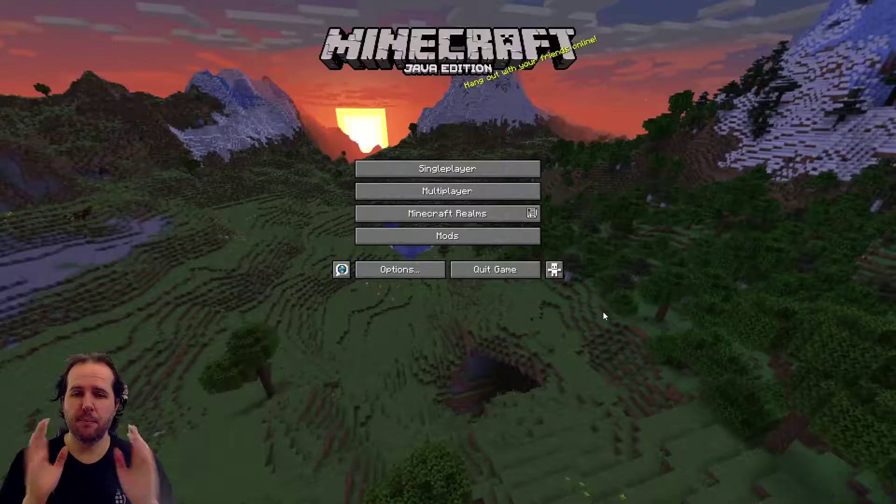
pyautogui.click(471, 238)
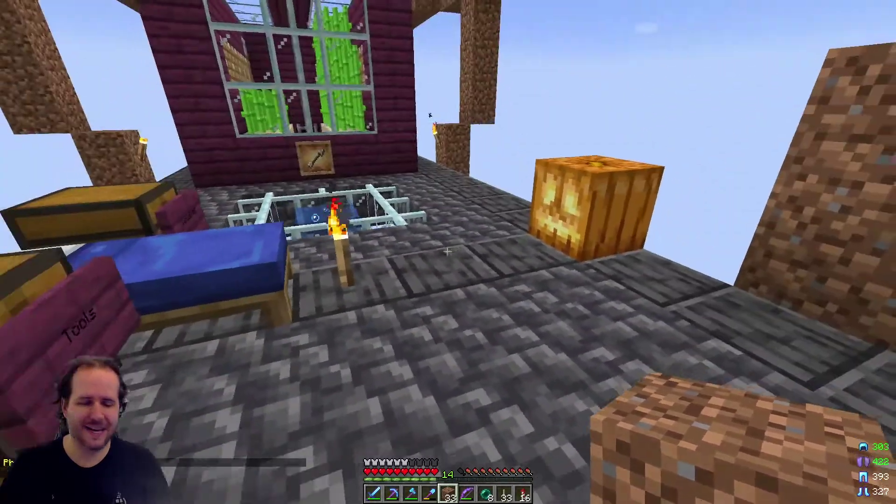
# - Turn on the light level overlay and walk across the wooden dock to inspect the numbers on its blocks
pyautogui.press('F7')
pyautogui.press('w')
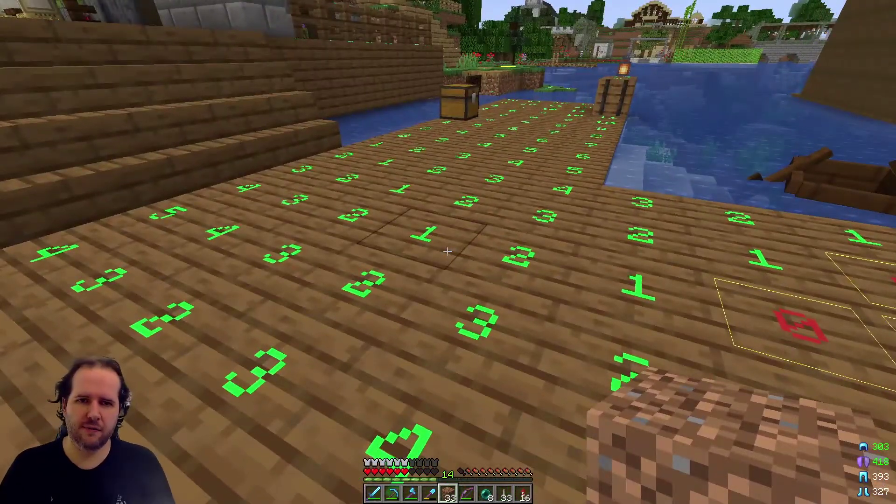
pyautogui.press('s')
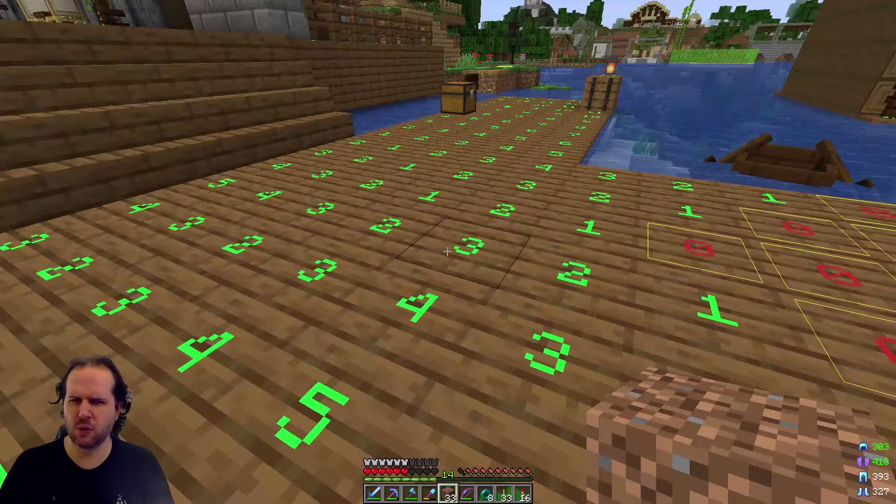
pyautogui.press('s')
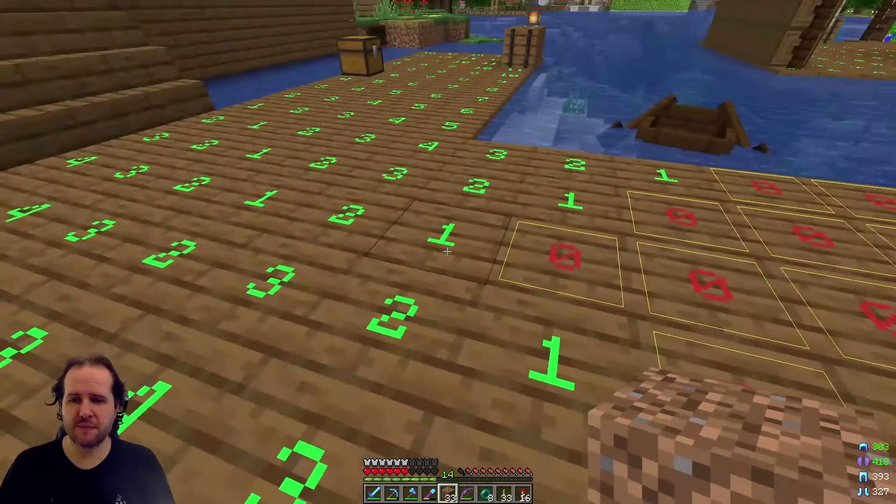
# - Toggle the light level overlay off and back on at the dock, and walk on towards the stairs
pyautogui.press('F7')
pyautogui.press('F7')
pyautogui.press('F7')
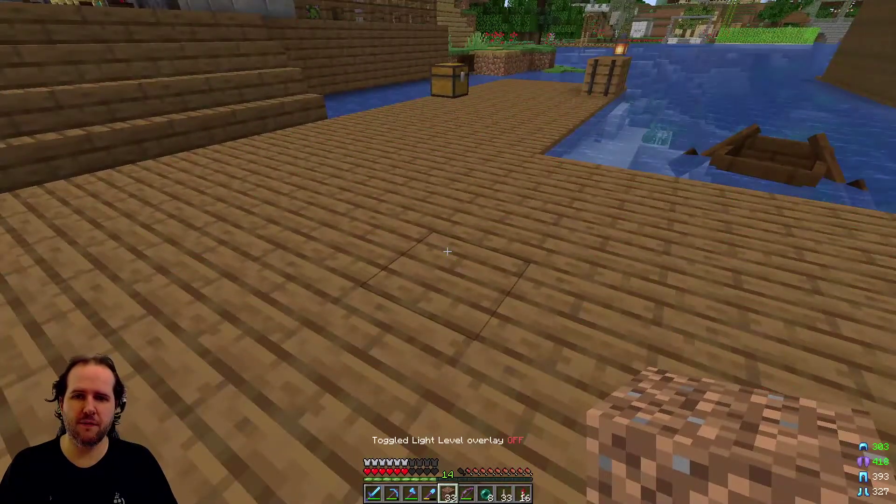
pyautogui.press('F7')
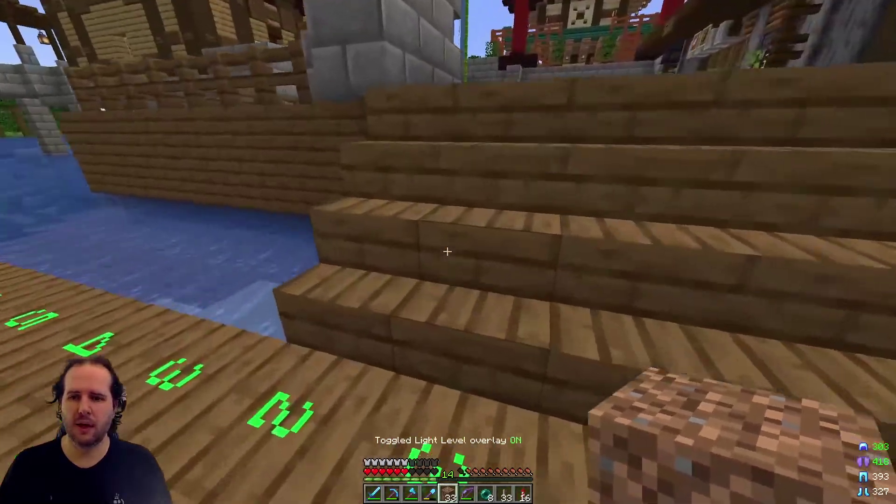
pyautogui.press('w')
pyautogui.press('w')
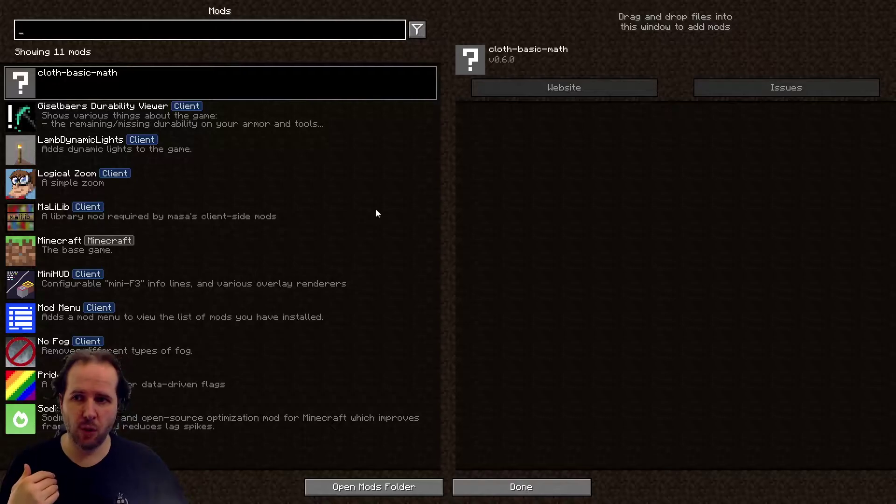
# - Select MiniHUD in the mod list, view its generic configuration options, and return to the game
pyautogui.click(248, 230)
pyautogui.click(190, 286)
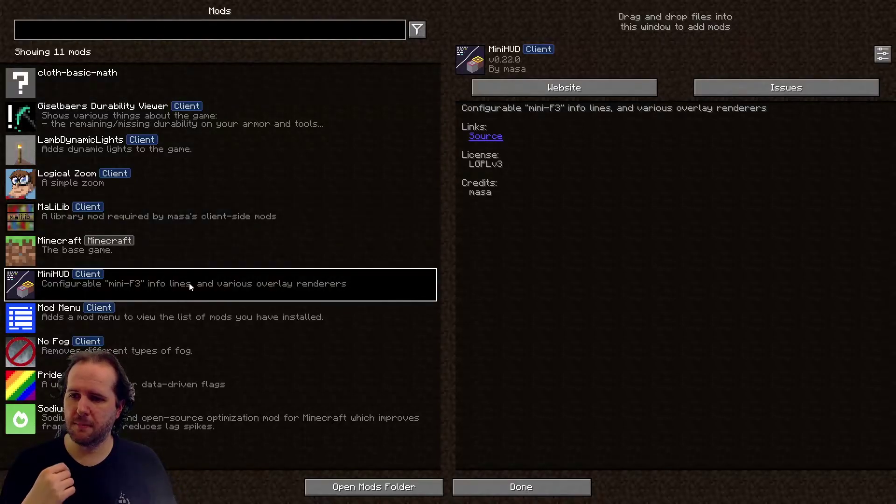
pyautogui.click(880, 60)
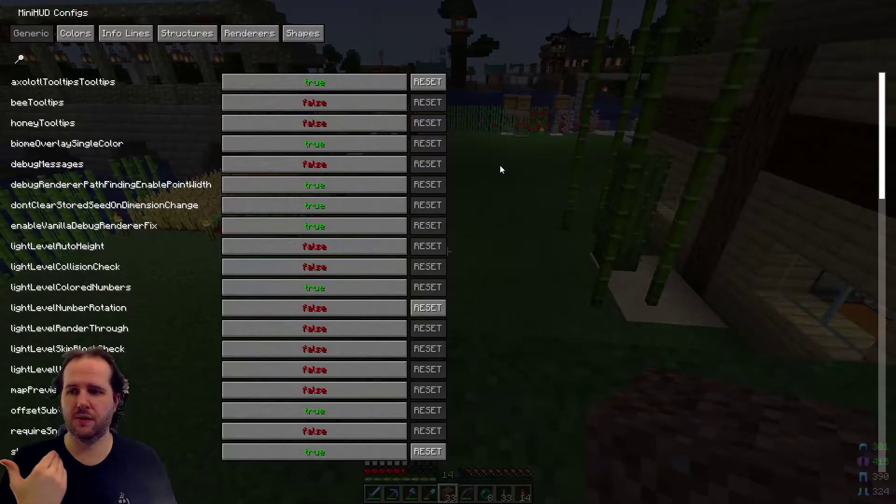
pyautogui.press('Escape')
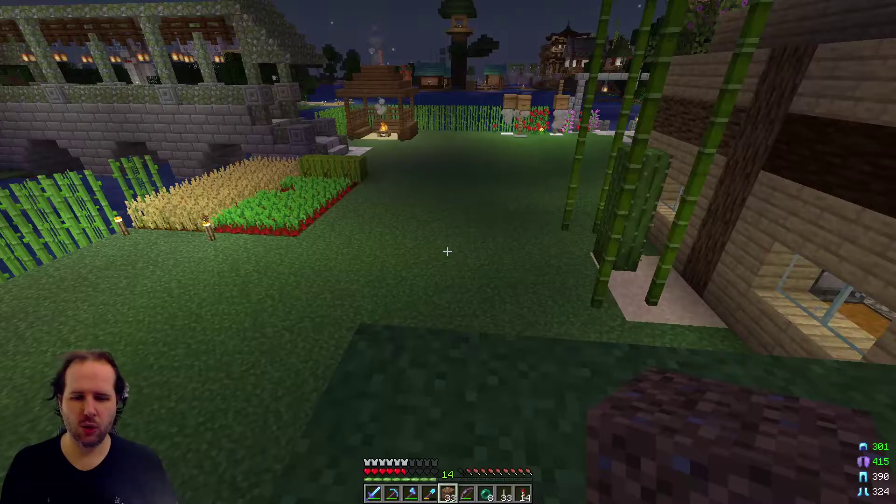
# - Open the MiniHUD configuration screen directly from within the game world
pyautogui.press('l')
pyautogui.press('l')
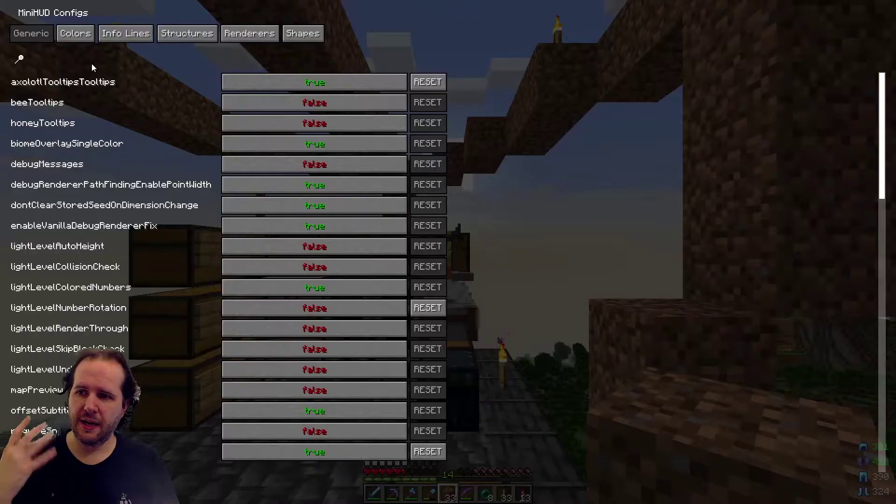
# - Browse MiniHUD's Colors, Info Lines, Structures and Renderers configuration categories
pyautogui.click(76, 34)
pyautogui.click(126, 33)
pyautogui.click(208, 41)
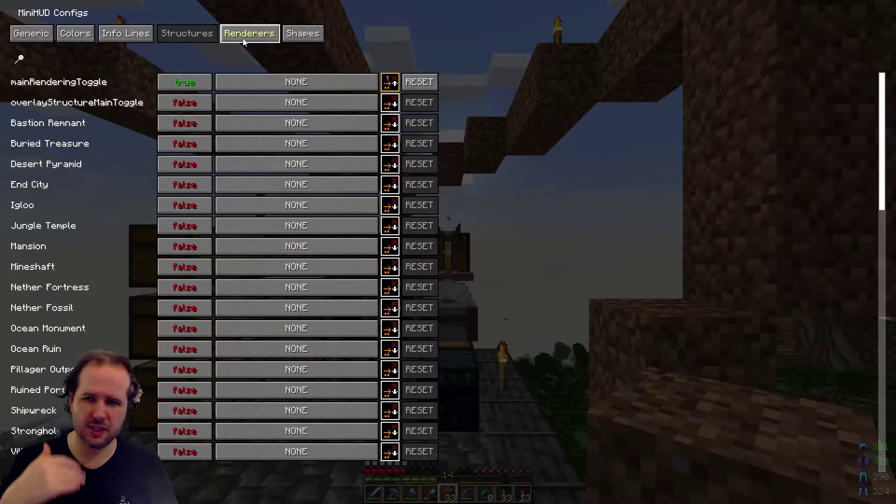
pyautogui.click(245, 39)
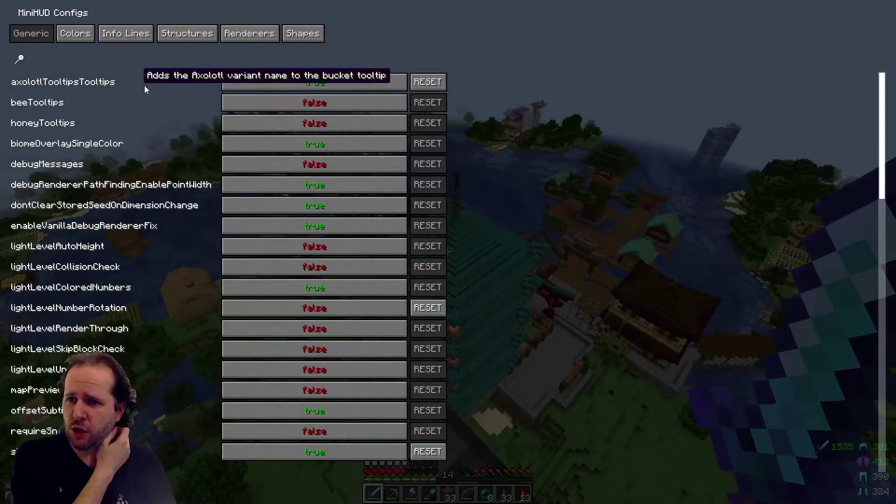
# - Review the generic options down to the hotkey entries, and view the Info Lines, Structures and Renderers categories
pyautogui.moveTo(182, 186)
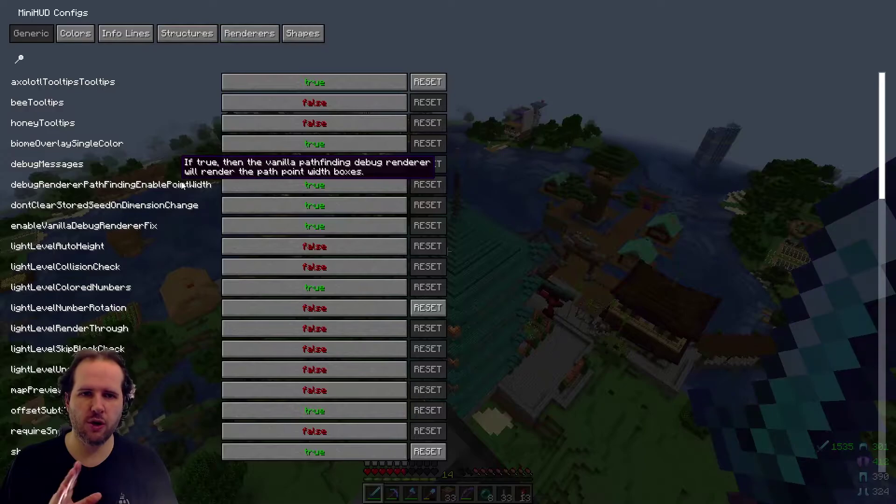
pyautogui.scroll(-6, 273, 267)
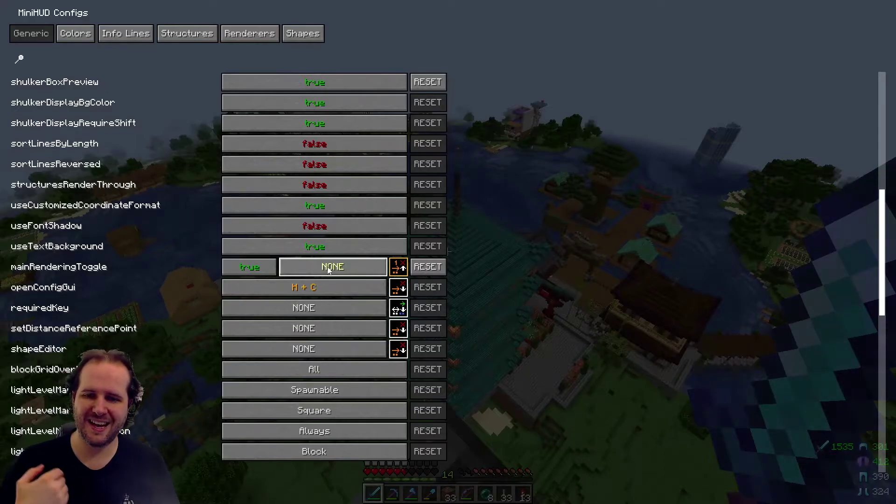
pyautogui.click(126, 33)
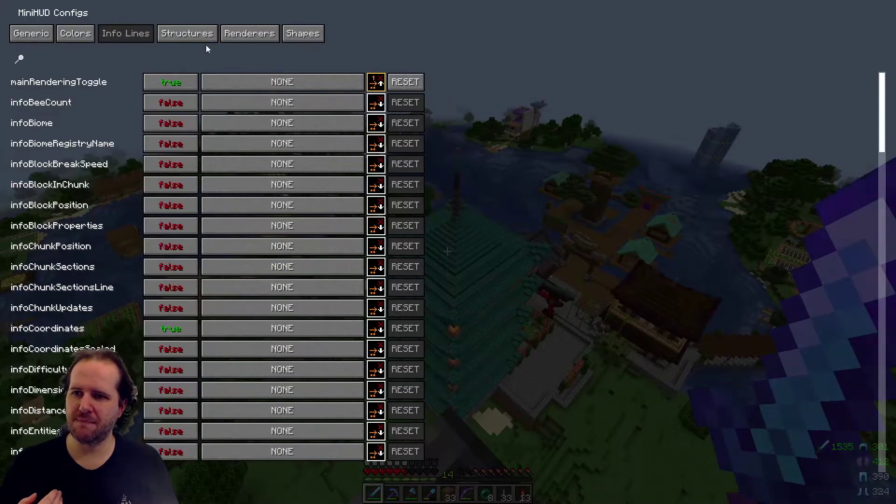
pyautogui.click(189, 33)
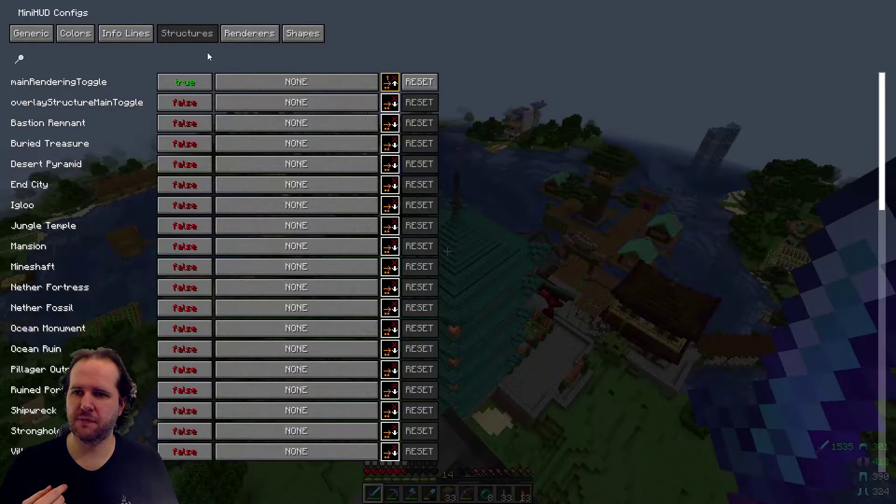
pyautogui.click(267, 36)
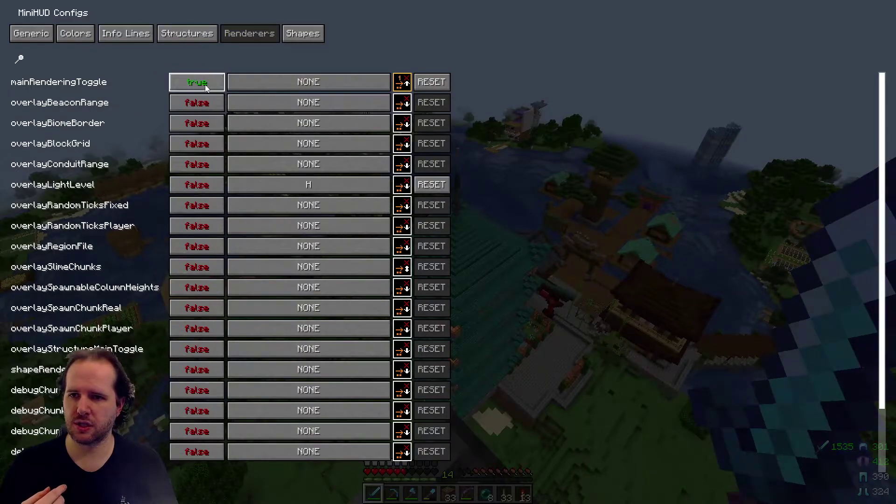
# - Start rebinding the hotkeys of mainRenderingToggle and overlayLightLevel, and cancel each without assigning a key
pyautogui.click(288, 82)
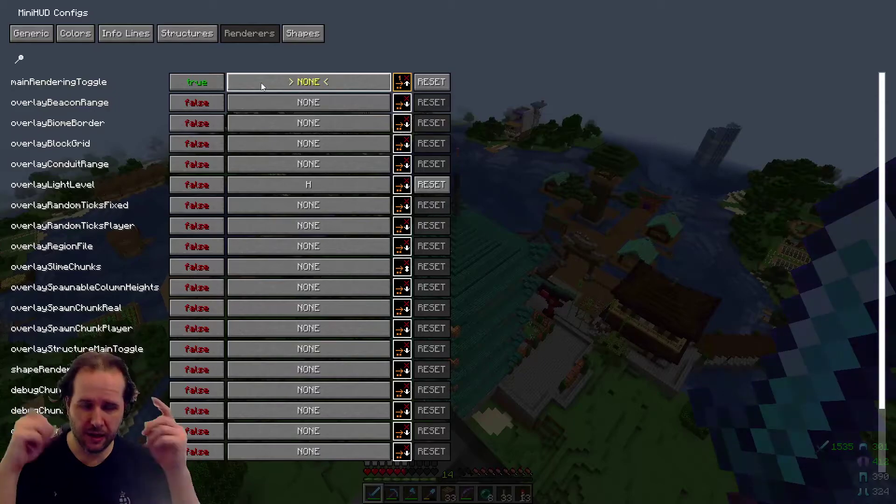
pyautogui.press('Escape')
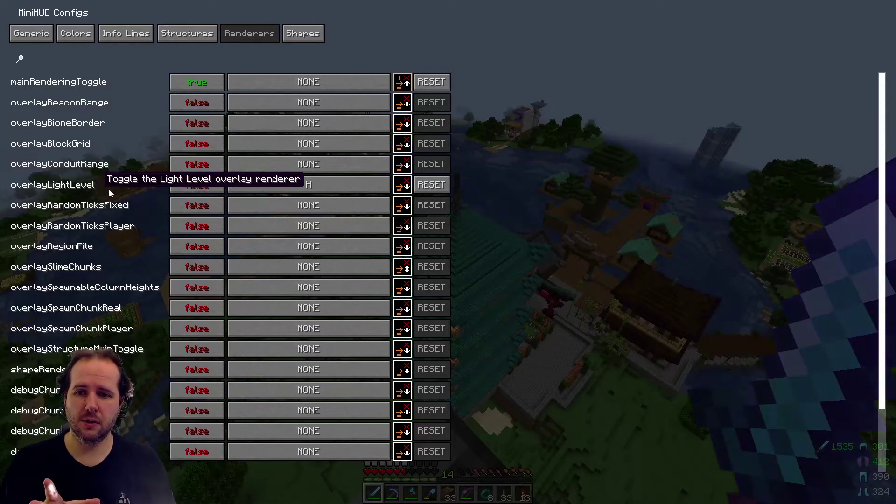
pyautogui.click(260, 193)
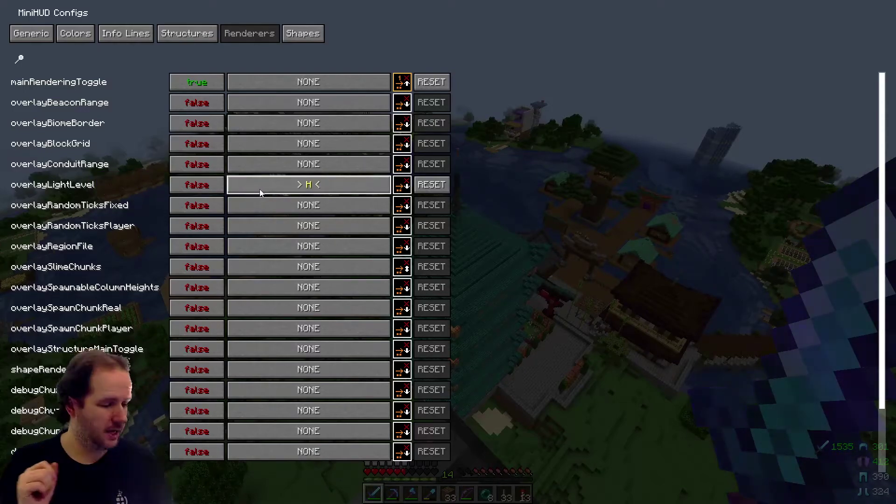
pyautogui.press('Escape')
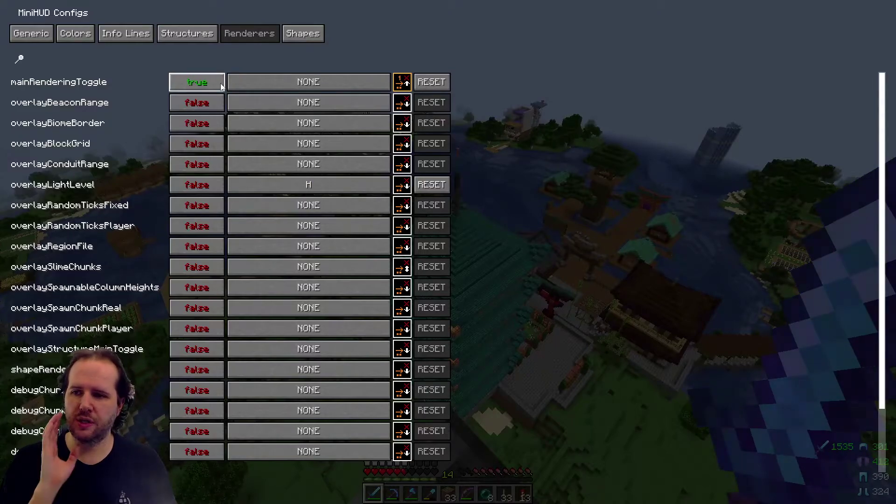
# - Examine the advanced keybind settings for mainRenderingToggle
pyautogui.click(408, 86)
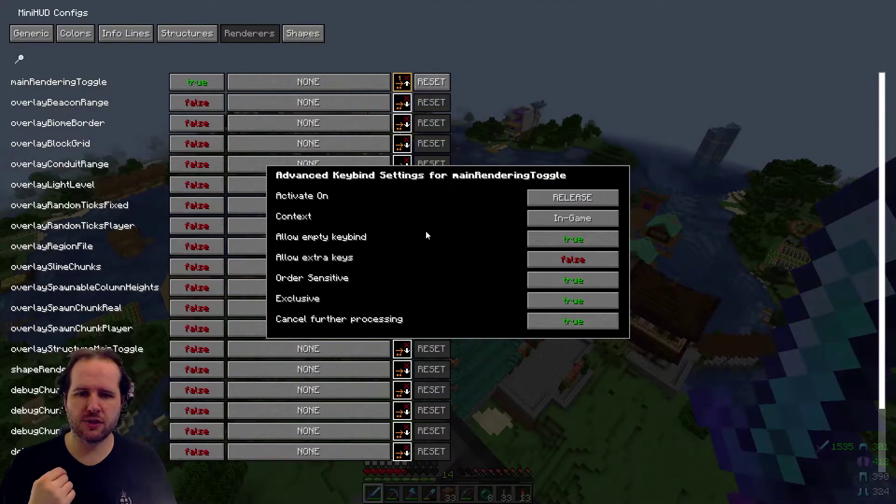
pyautogui.moveTo(434, 239)
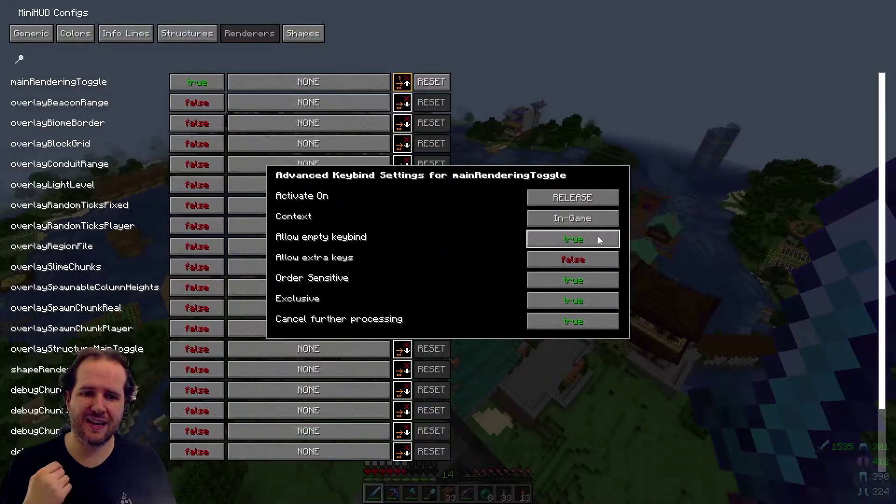
pyautogui.click(254, 323)
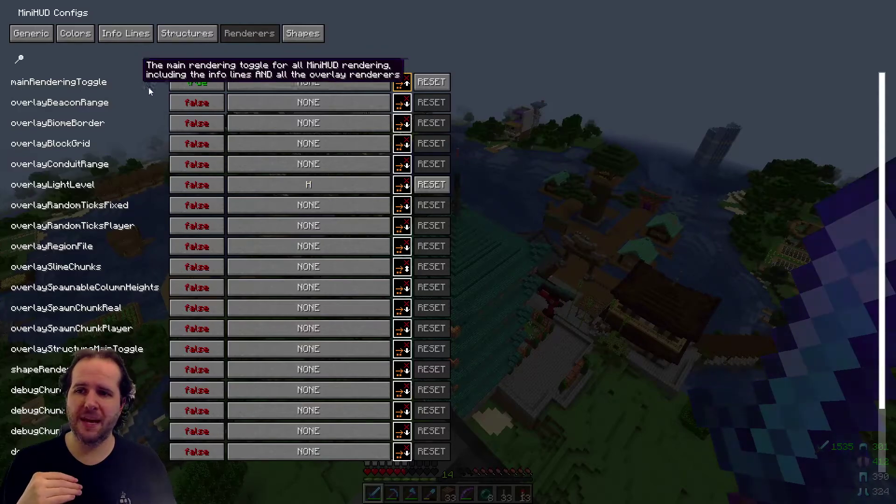
pyautogui.click(406, 84)
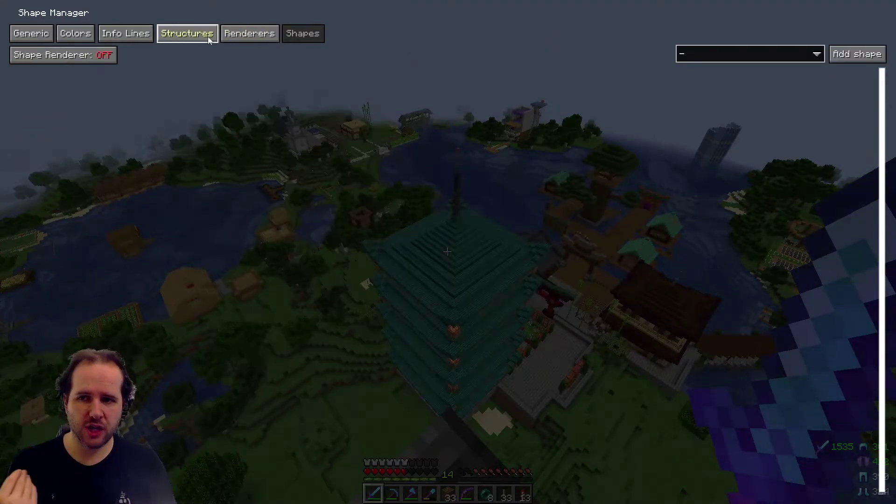
# - Look through the Structures, Info Lines and Generic categories again, and close the MiniHUD configuration
pyautogui.click(208, 36)
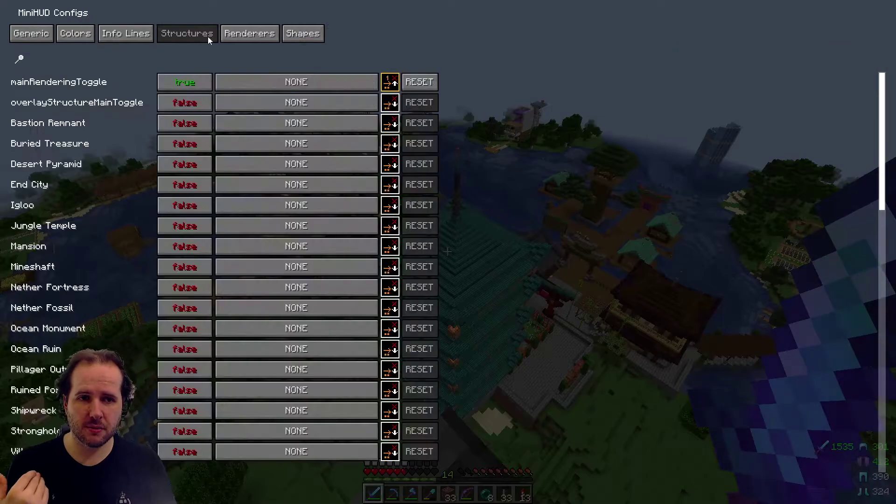
pyautogui.click(124, 36)
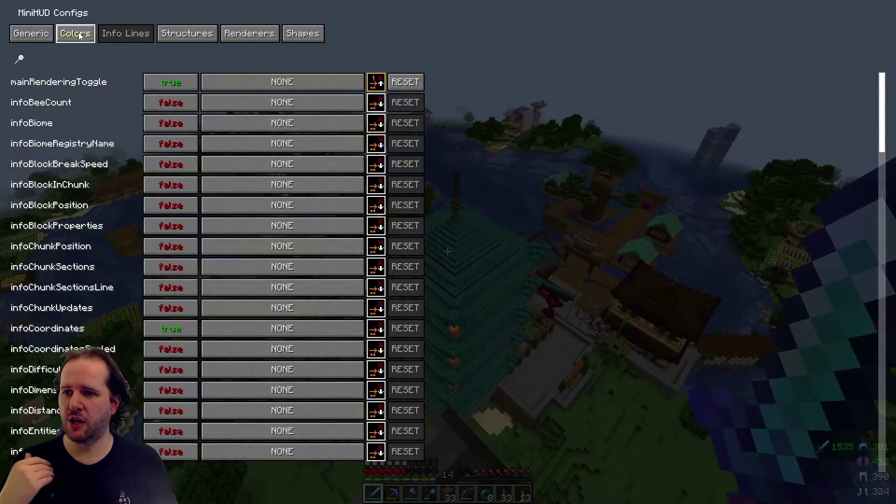
pyautogui.click(31, 33)
pyautogui.press('Escape')
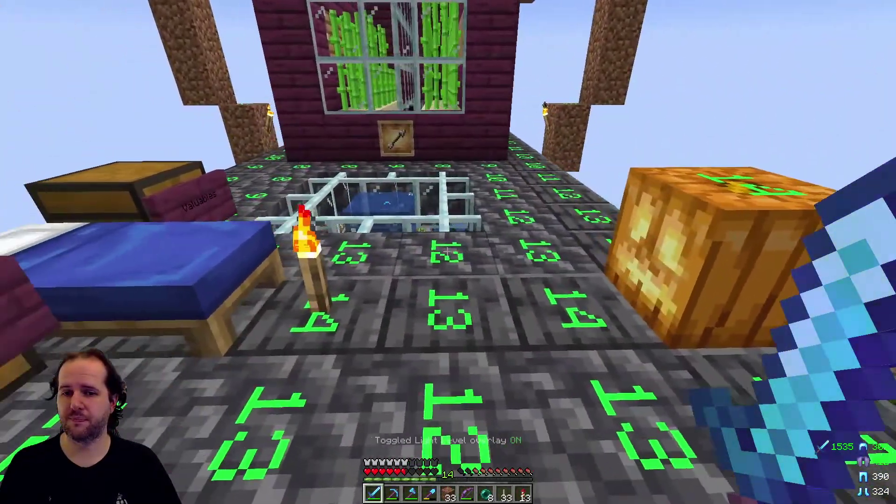
# - Toggle the light level overlay repeatedly on the stone platform, leave it off, and move along the stacked chests
pyautogui.hotkey('h', 'l')
pyautogui.hotkey('h', 'l')
pyautogui.hotkey('h', 'l')
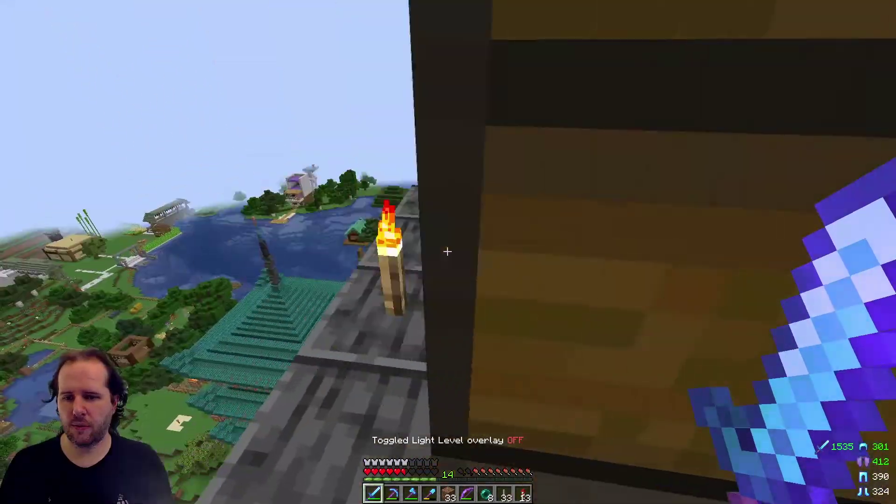
pyautogui.press('s')
pyautogui.press('space')
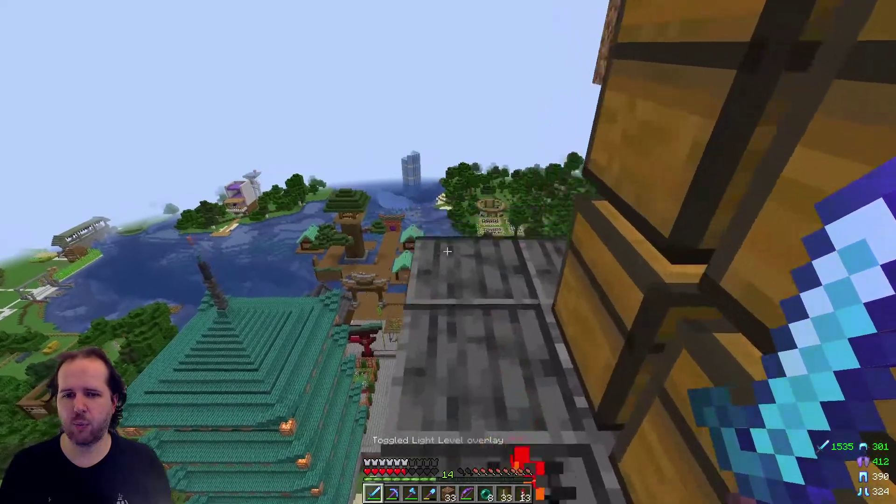
# - View the inventory and the game menu briefly, and return to the game world
pyautogui.press('e')
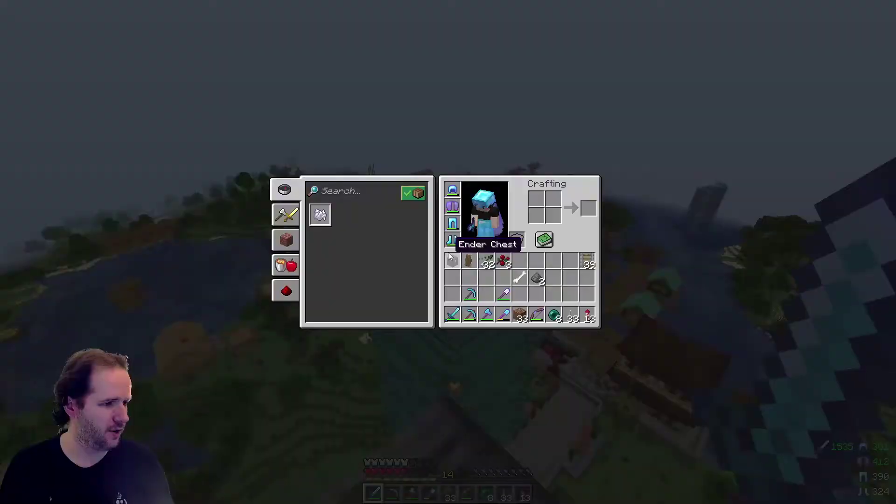
pyautogui.press('e')
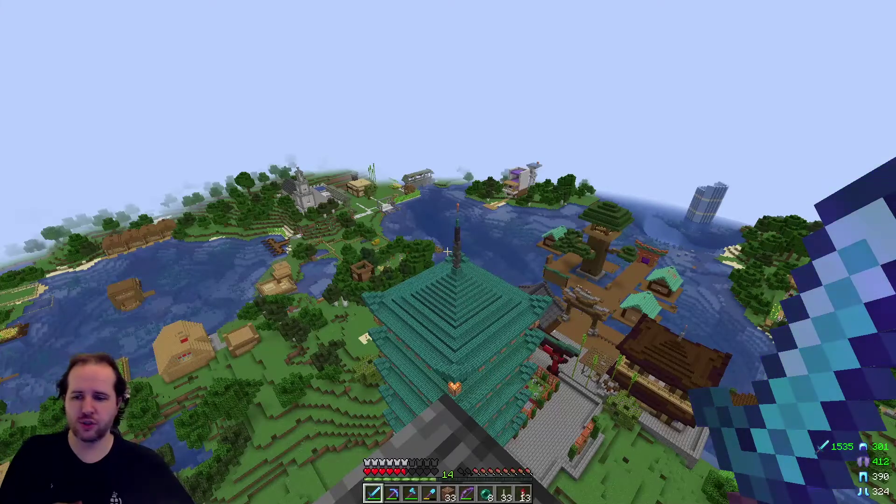
pyautogui.press('Escape')
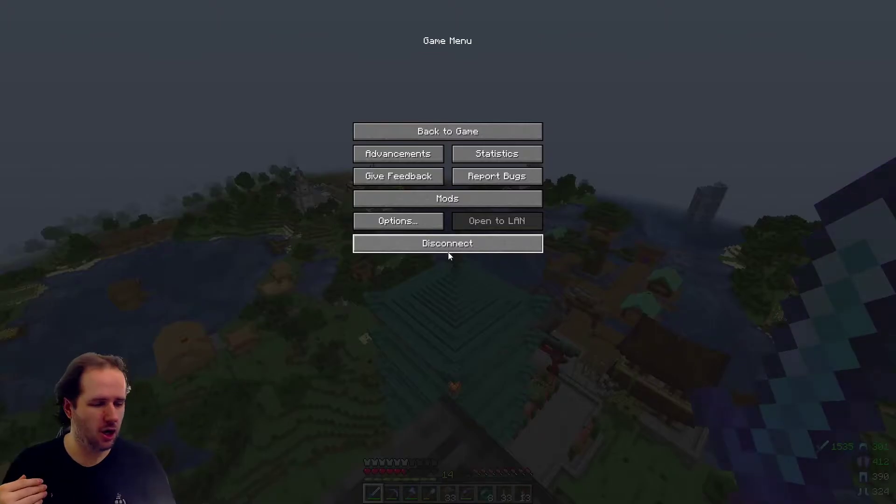
pyautogui.press('Escape')
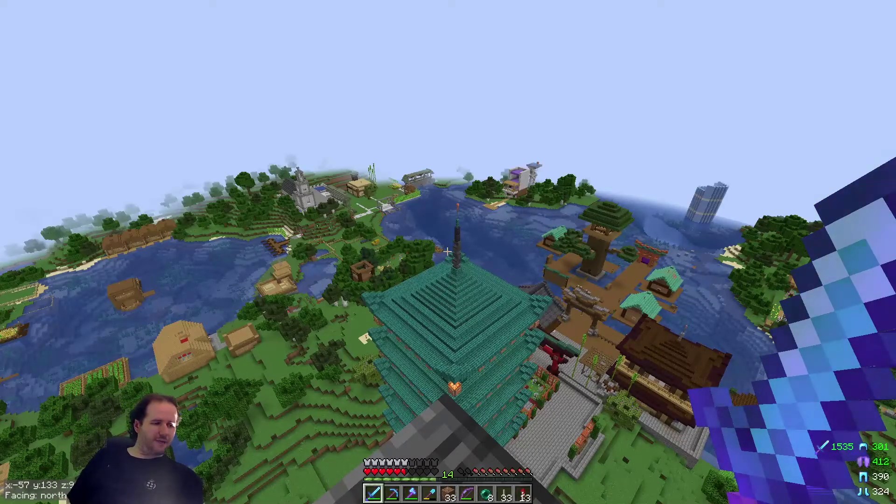
# - Show the full debug screen over the world and hide it again
pyautogui.press('F3')
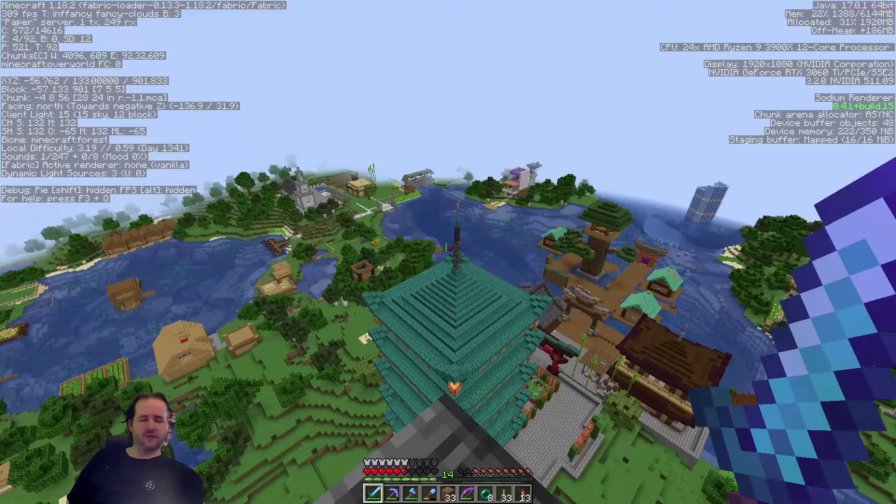
pyautogui.press('F3')
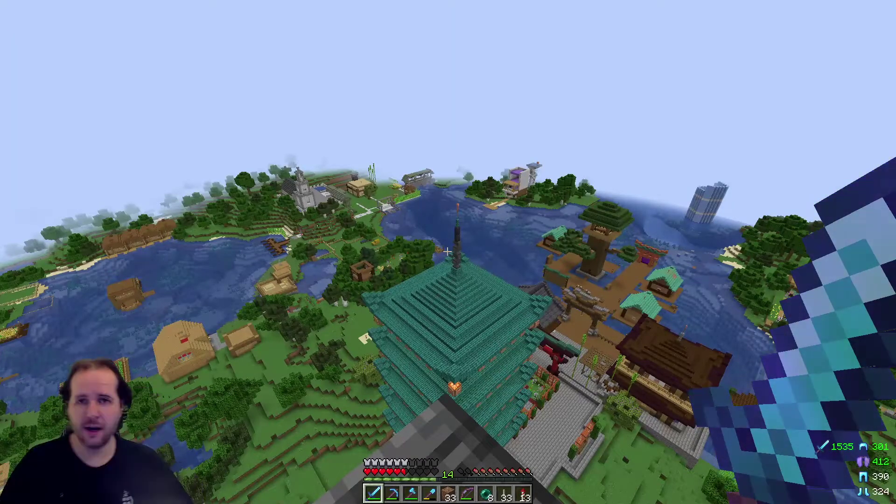
# - Select MiniHUD in the mod list and open the Info Lines category of its configuration
pyautogui.press('Escape')
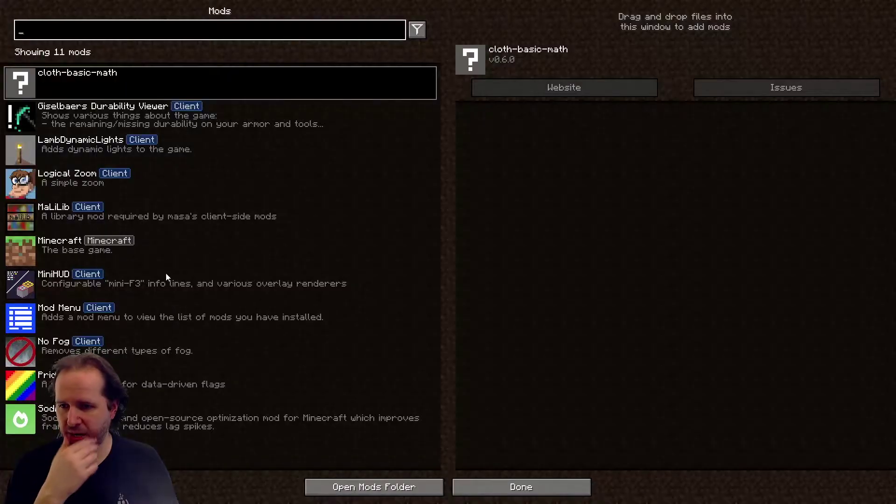
pyautogui.click(168, 280)
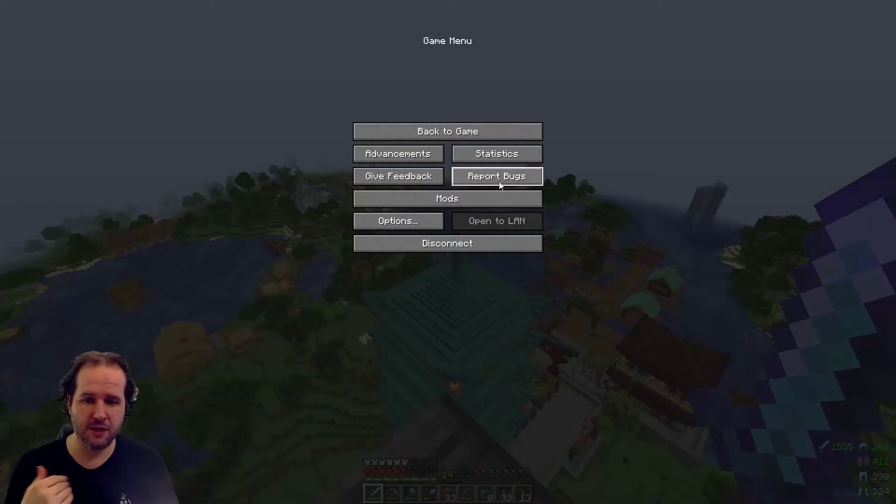
pyautogui.click(484, 201)
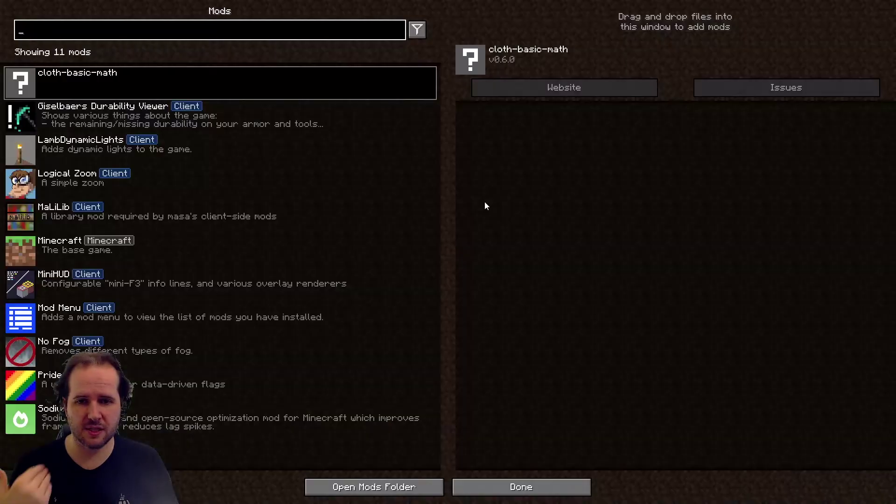
pyautogui.click(133, 299)
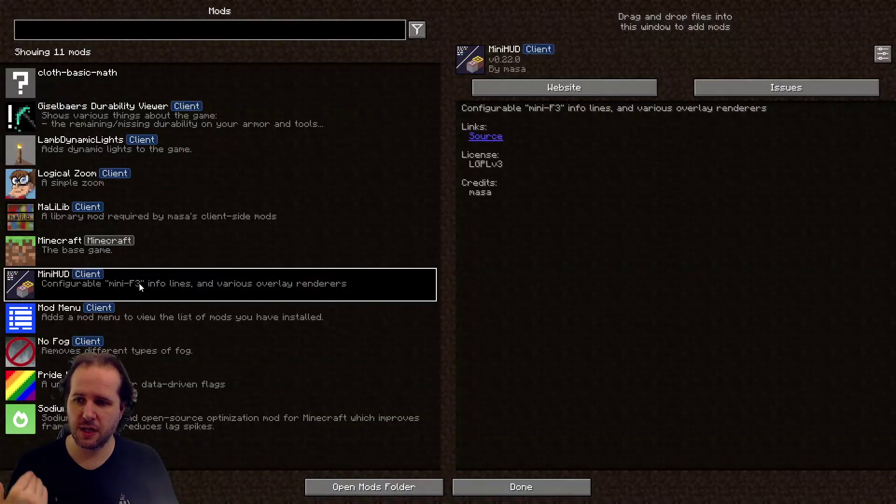
pyautogui.click(882, 54)
pyautogui.click(137, 34)
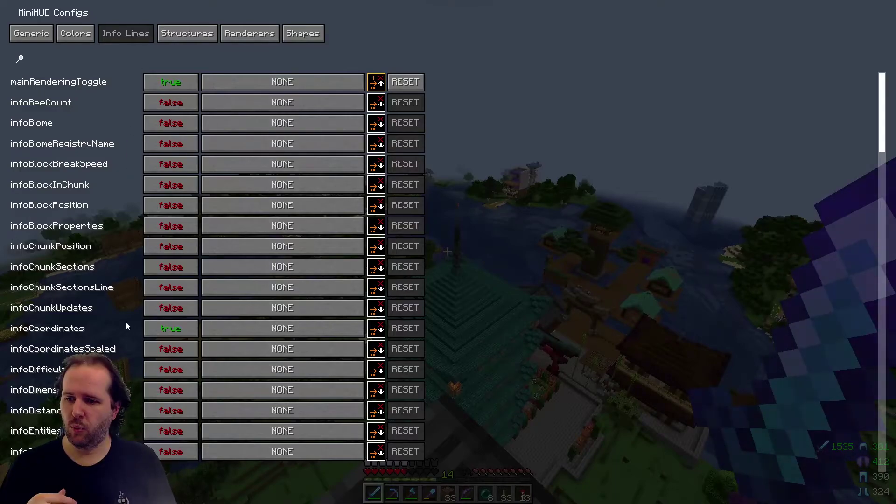
# - Check the infoCoordinates entry and set infoHorseJump to false in the info lines
pyautogui.moveTo(103, 328)
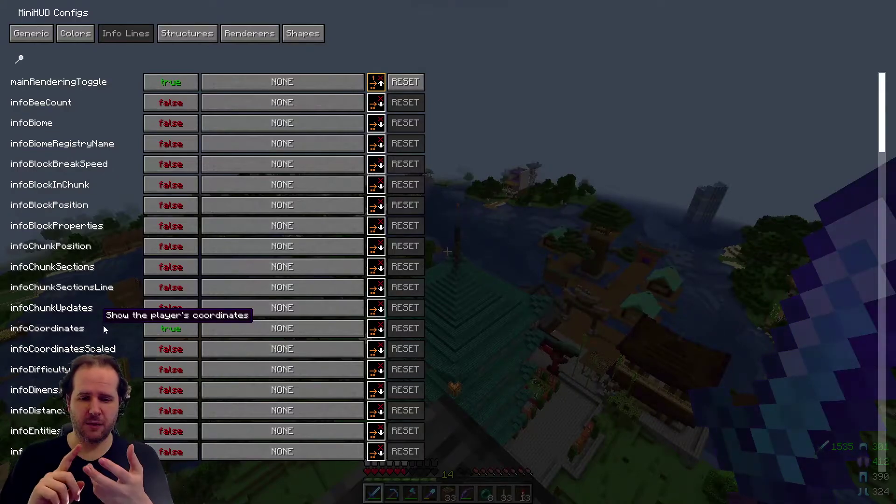
pyautogui.scroll(-5, 178, 303)
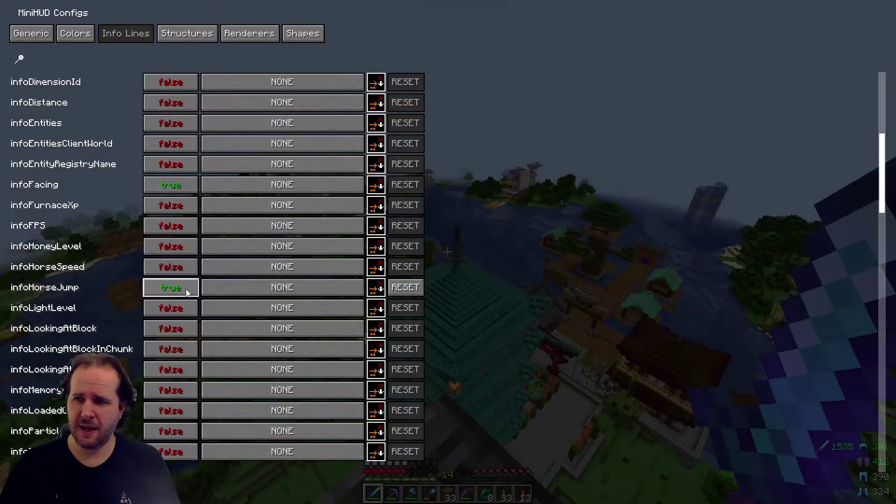
pyautogui.click(186, 289)
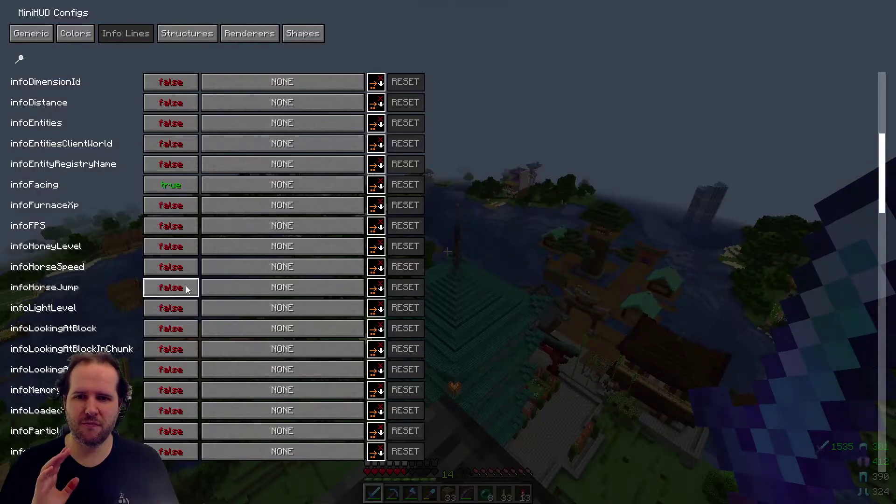
pyautogui.scroll(5, 101, 311)
pyautogui.scroll(-1, 124, 259)
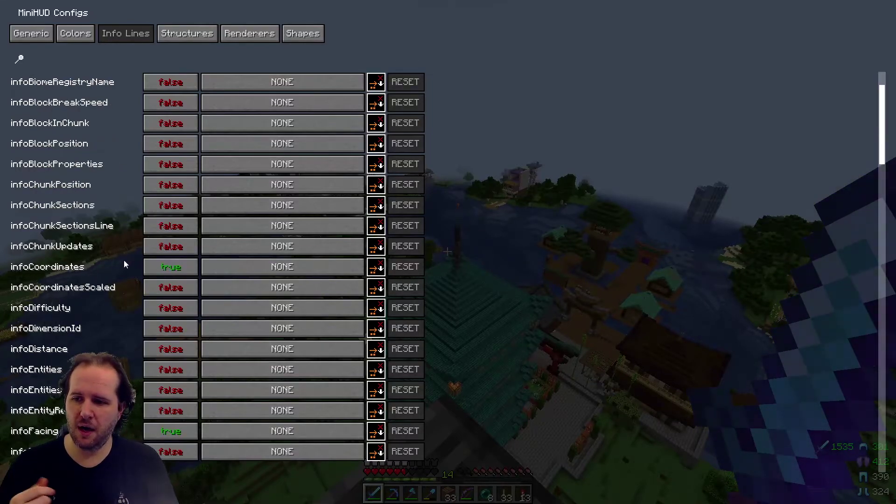
# - Check the infoFacing entry in the info lines, and turn infoTimeIRL on and back off
pyautogui.scroll(-3, 97, 271)
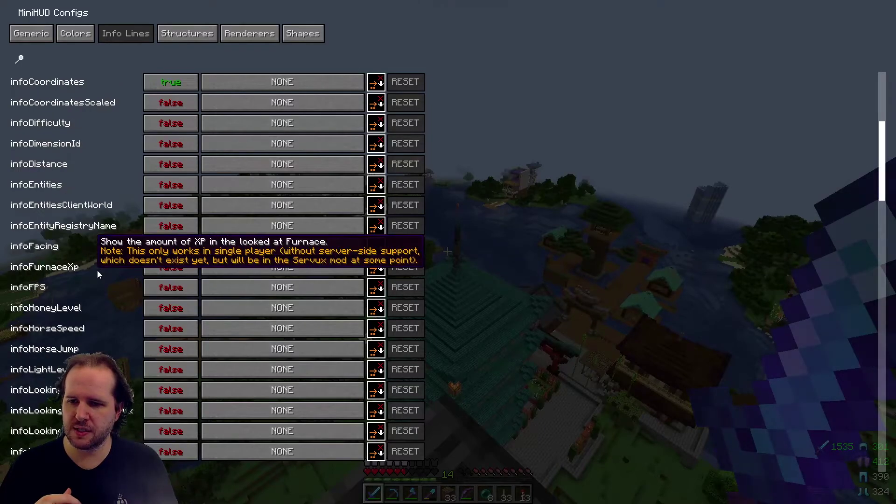
pyautogui.click(186, 240)
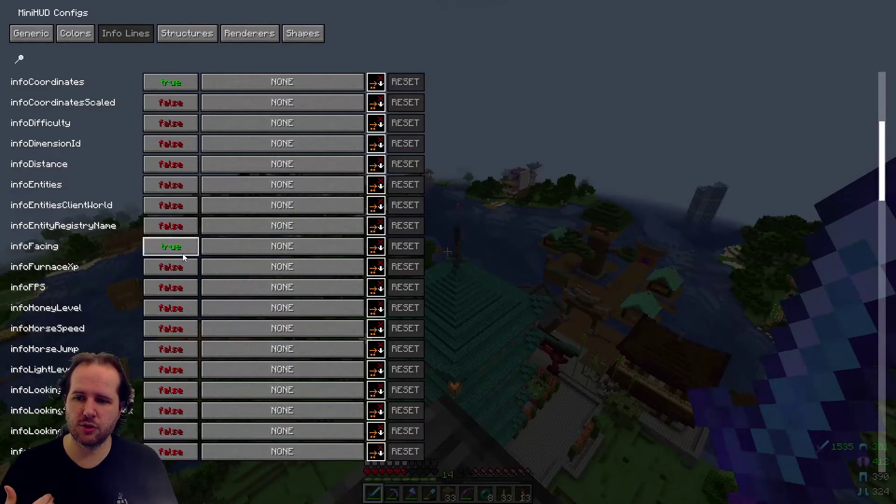
pyautogui.scroll(-7, 135, 346)
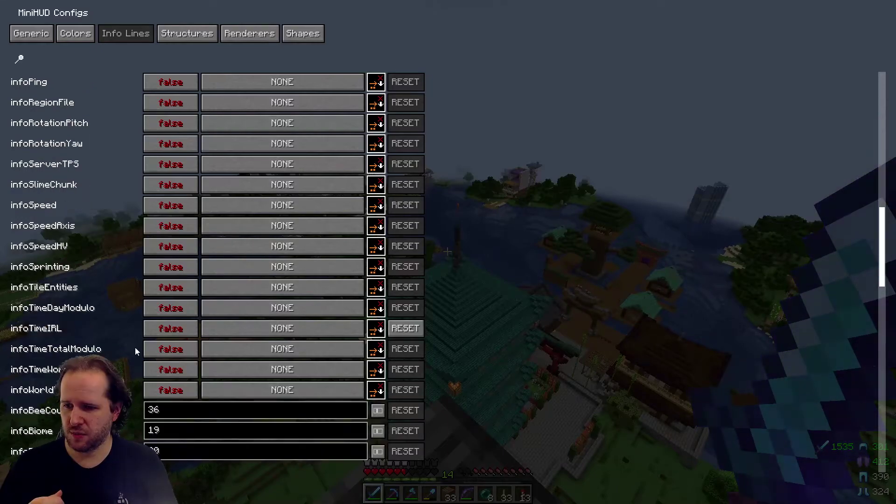
pyautogui.click(191, 329)
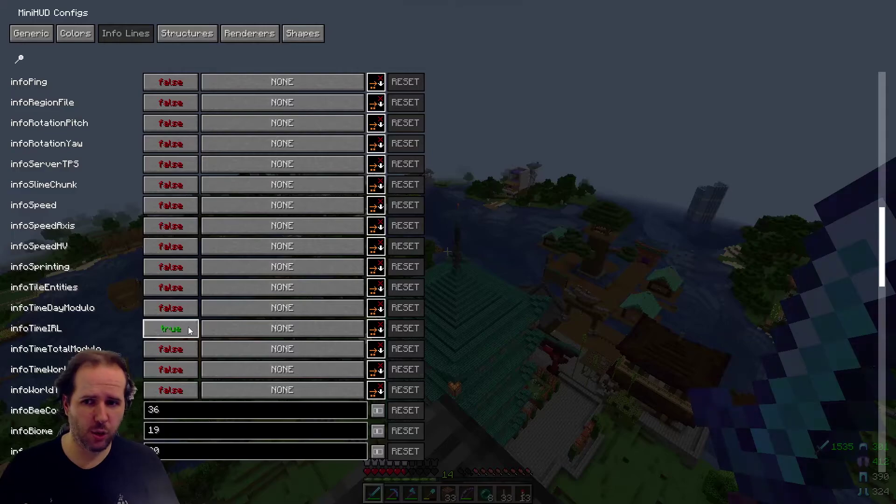
pyautogui.click(188, 329)
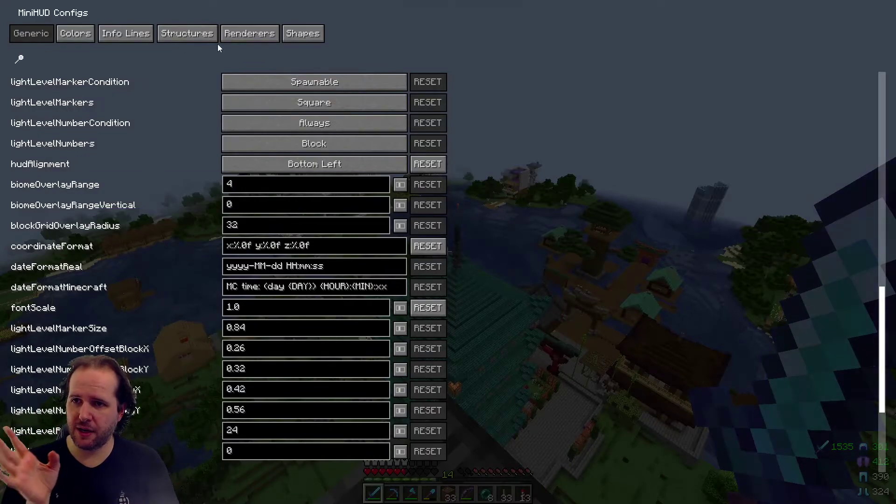
# - Try editing the x precision in the Generic category's coordinateFormat and restore it to x:%.0f y:%.0f z:%.0f
pyautogui.click(198, 41)
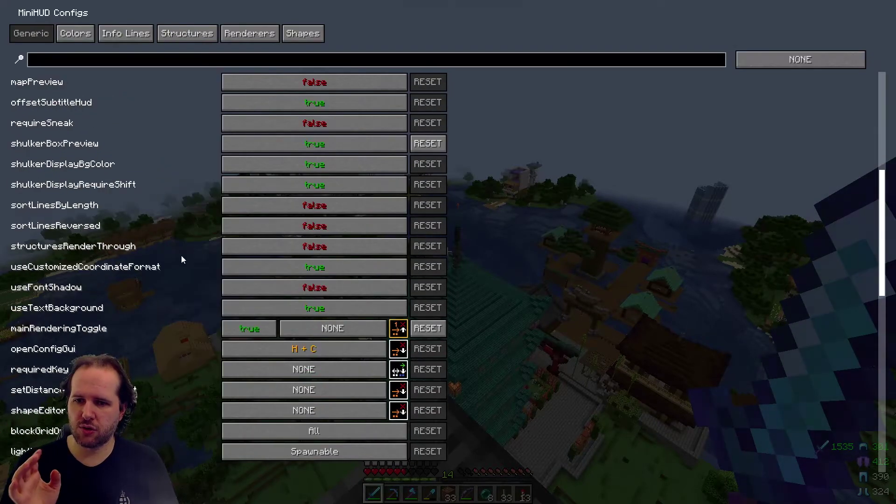
pyautogui.scroll(-10, 180, 259)
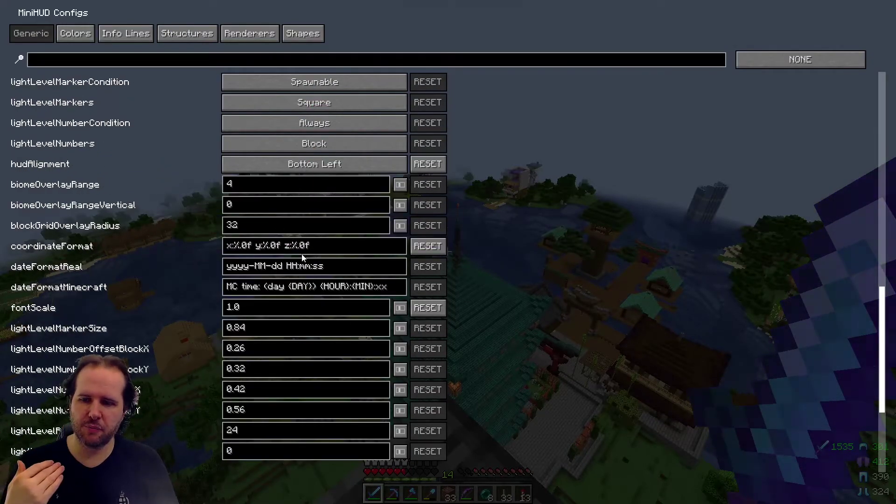
pyautogui.scroll(-1, 204, 275)
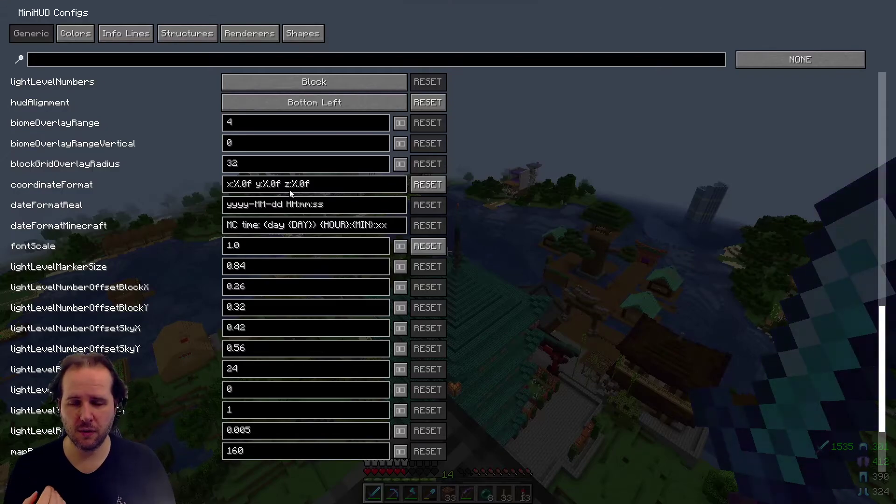
pyautogui.click(235, 185)
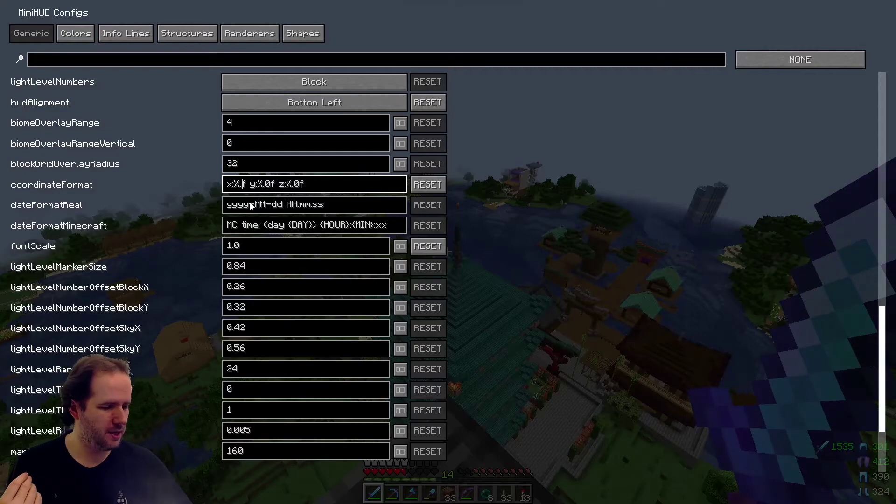
pyautogui.write('1')
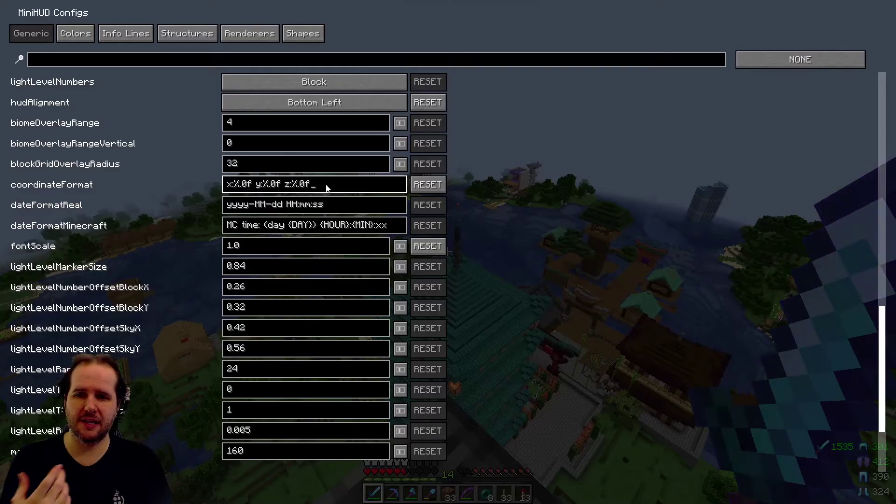
pyautogui.press('Tab')
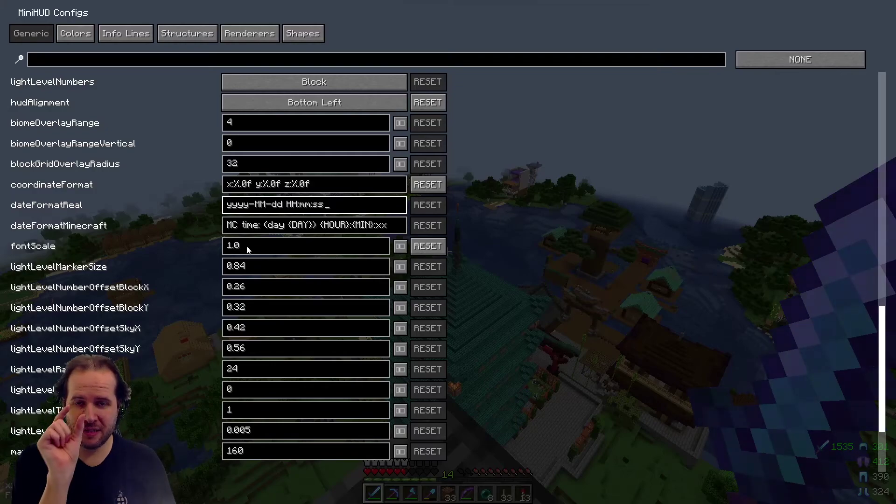
# - Set hudAlignment to Center and return to the game world to view the HUD placement
pyautogui.scroll(6, 183, 237)
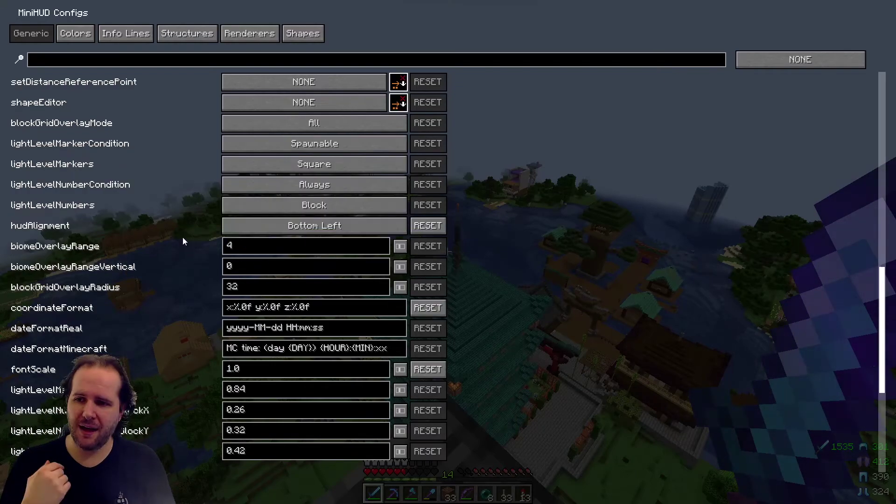
pyautogui.click(254, 227)
pyautogui.click(255, 227)
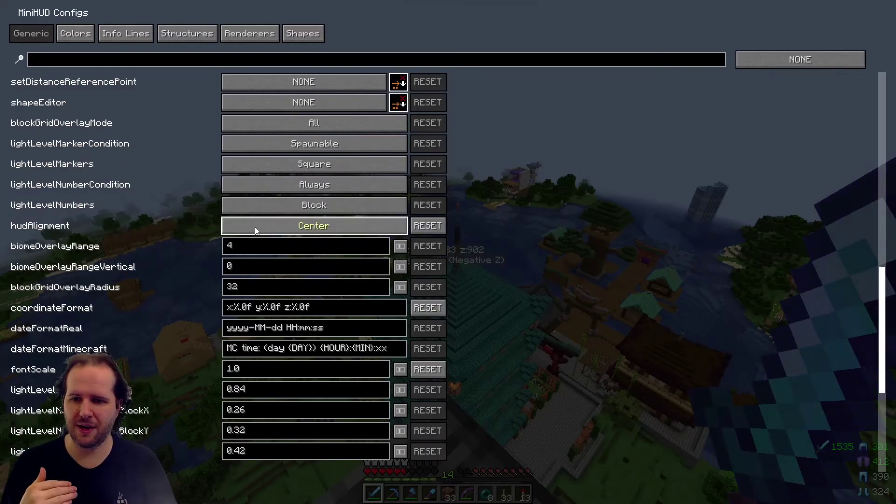
pyautogui.press('Escape')
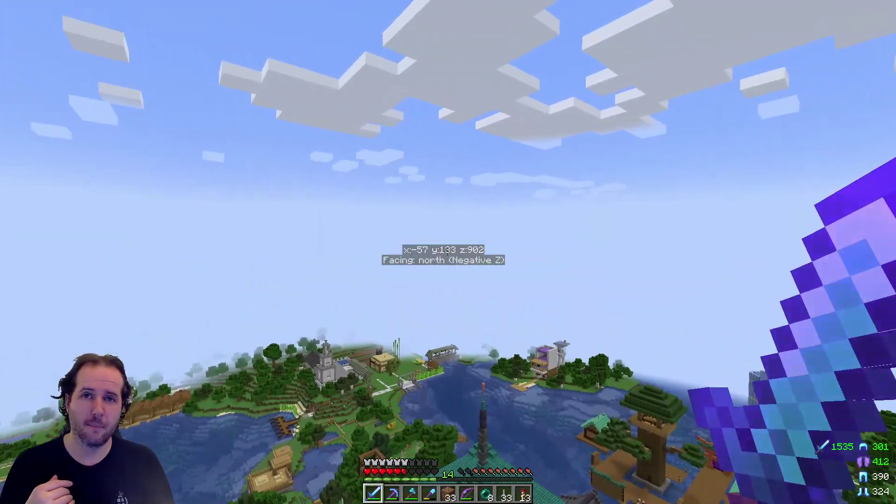
# - Reopen the MiniHUD configuration and cycle hudAlignment to Top Right and on to the following option
pyautogui.press('Escape')
pyautogui.hotkey('h', 'c')
pyautogui.click(239, 282)
pyautogui.click(239, 282)
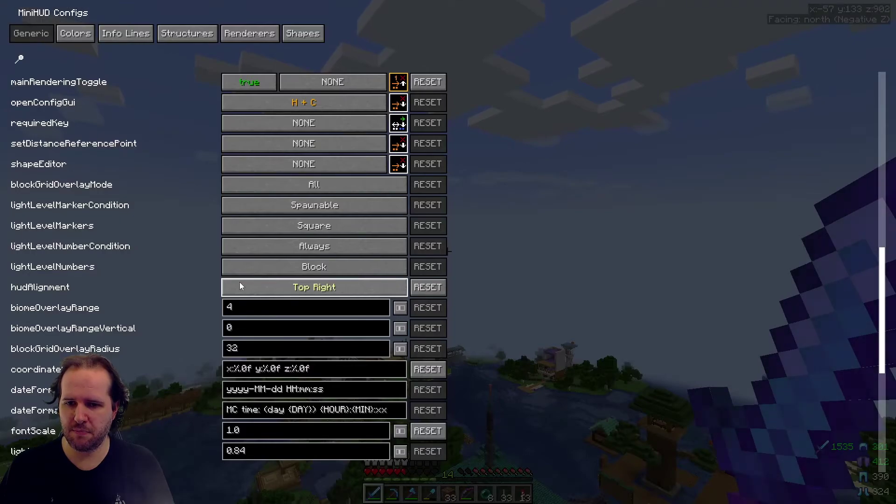
pyautogui.click(239, 282)
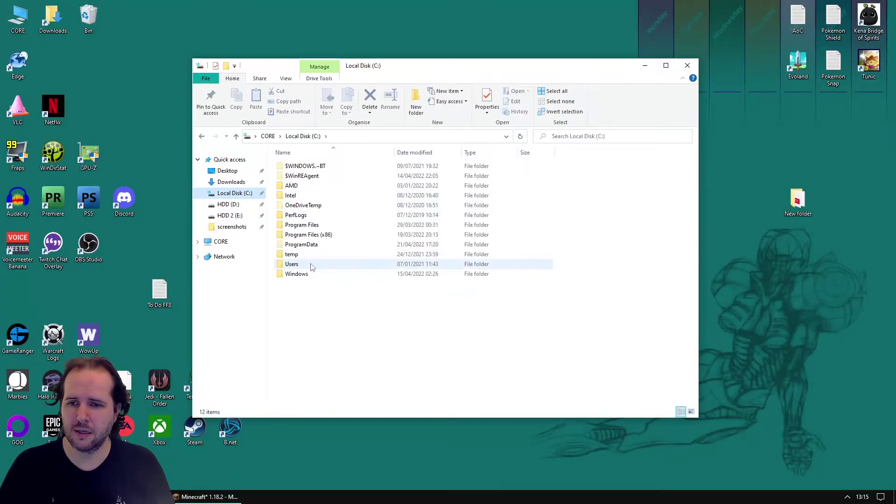
# - In File Explorer, open the .minecraft mods folder through the user profile's AppData and Roaming folders, and clear the mod file selection
pyautogui.doubleClick(310, 262)
pyautogui.doubleClick(306, 186)
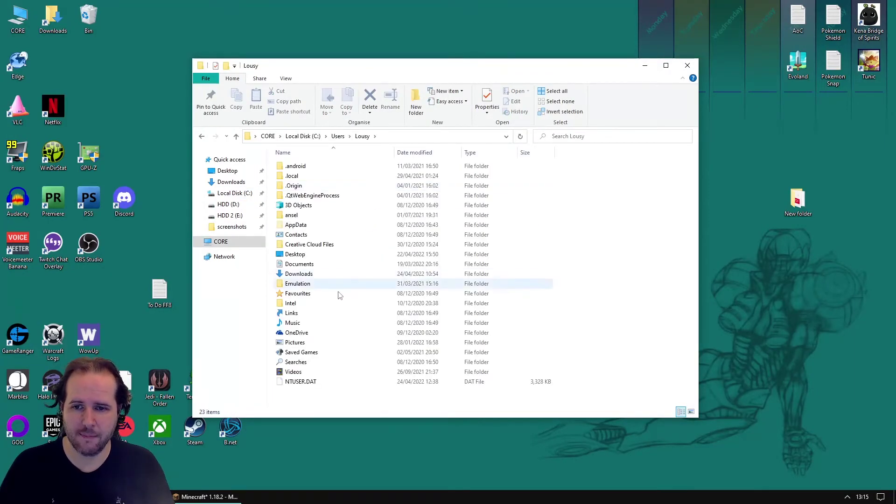
pyautogui.doubleClick(308, 225)
pyautogui.doubleClick(318, 186)
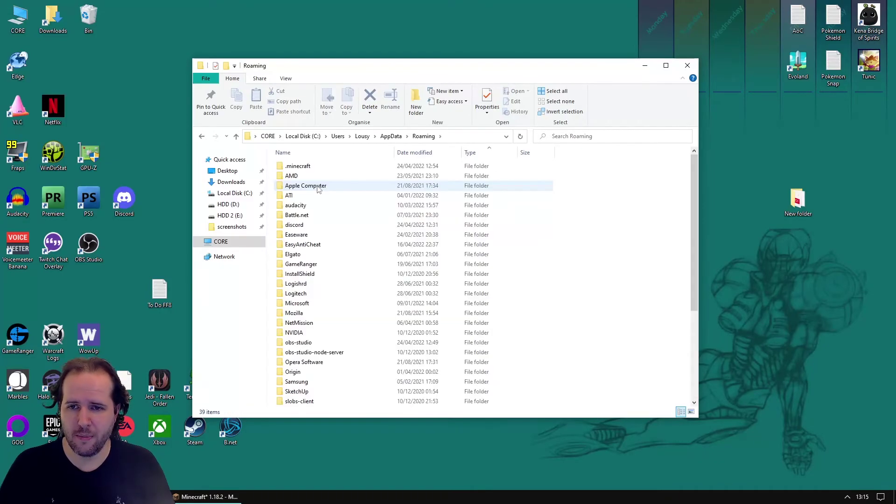
pyautogui.doubleClick(316, 168)
pyautogui.doubleClick(308, 225)
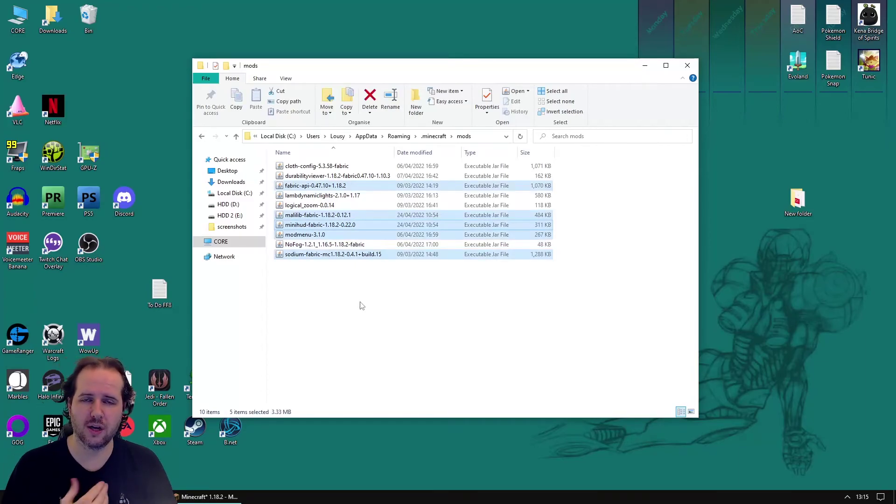
pyautogui.click(352, 288)
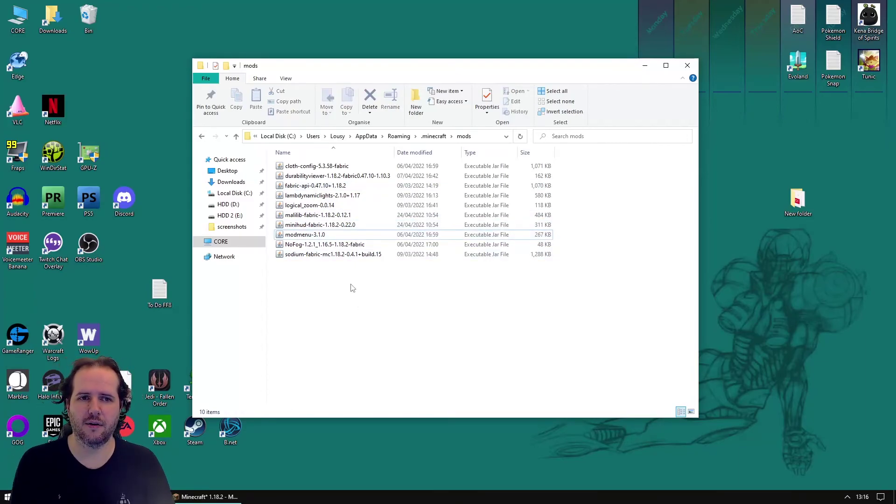